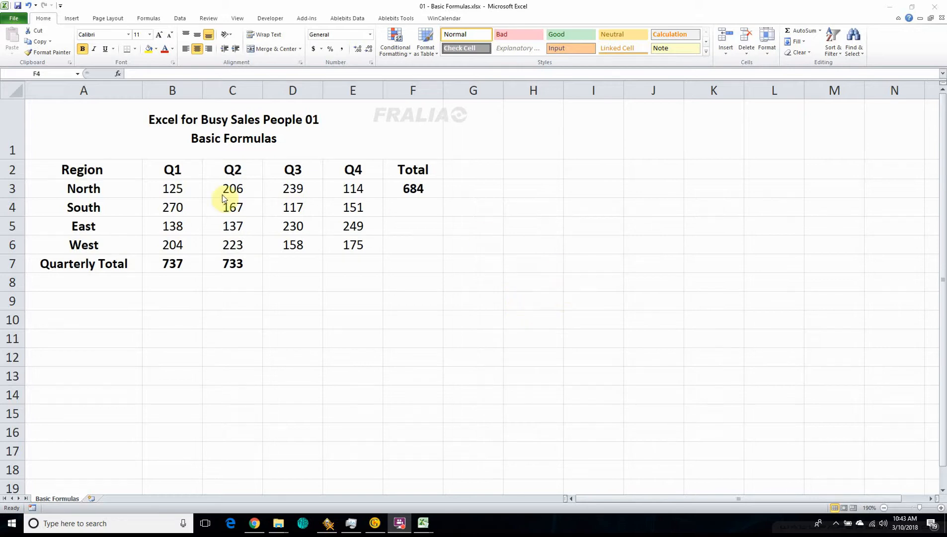
- Select North's quarterly figures in B3:E3 and examine the summary calculations available for the status bar
left_click(170, 193)
left_click_drag(170, 192, 351, 186)
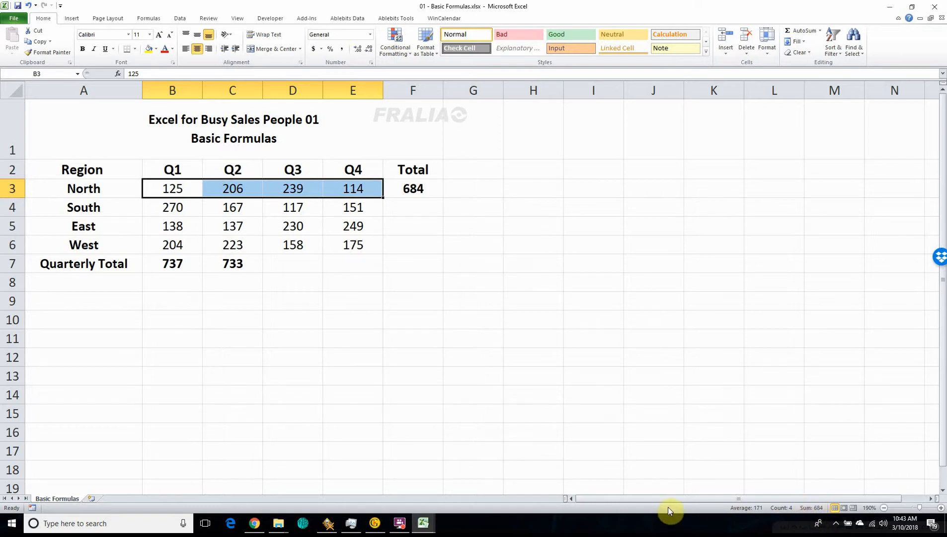
right_click(721, 512)
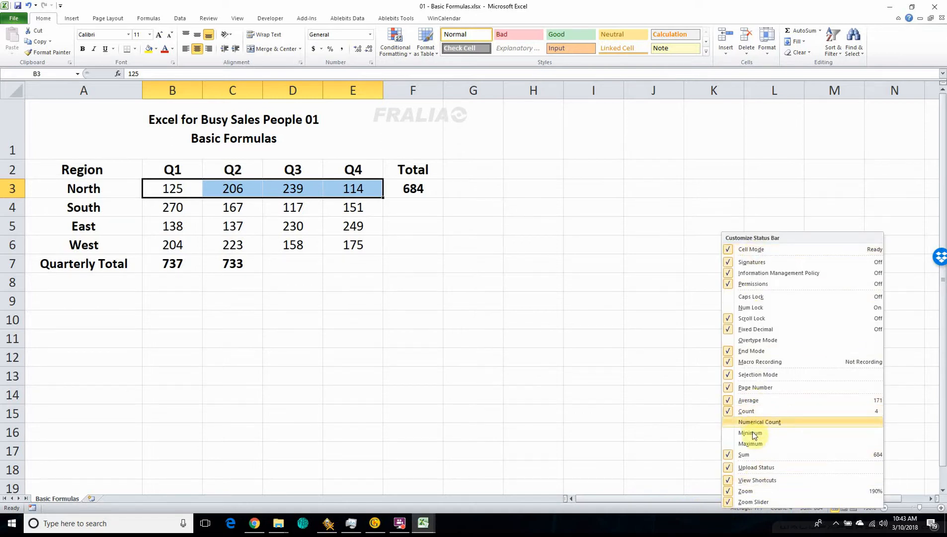
left_click(649, 431)
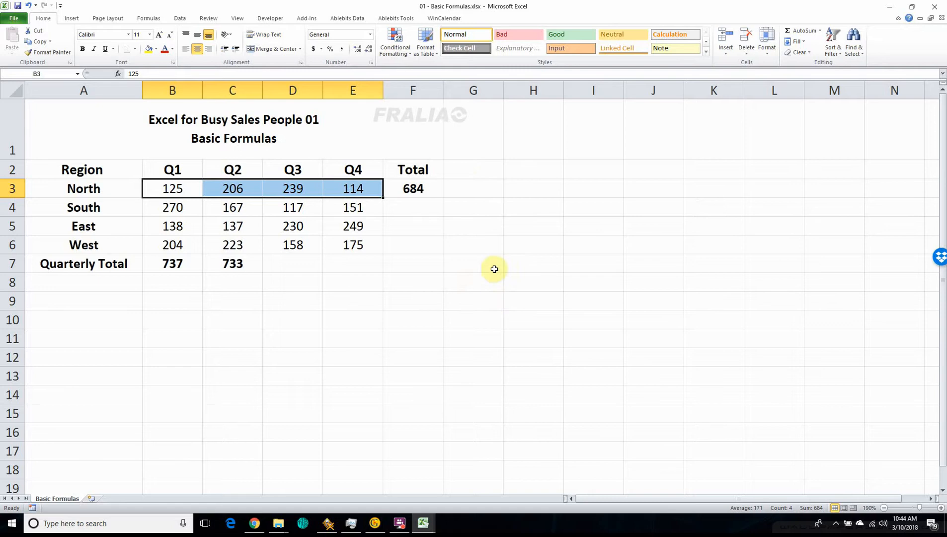
- Enter the formula =B3+C3+D3+E3 in cell G3 to add up the North region's four quarters
left_click(469, 185)
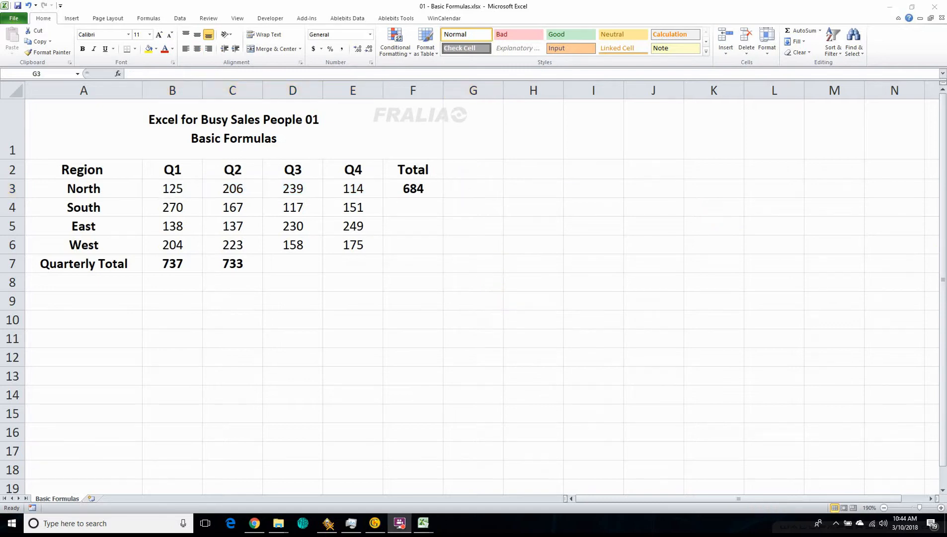
left_click(462, 192)
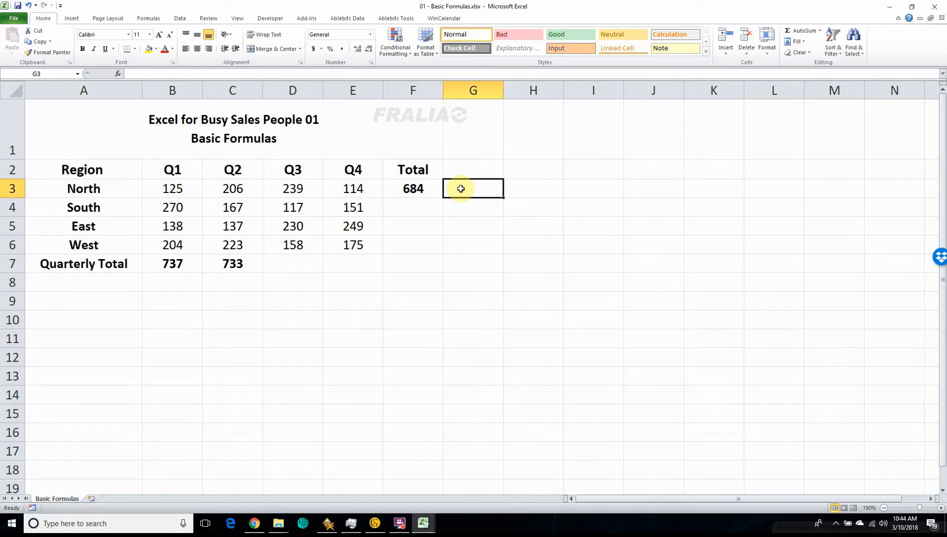
type("=")
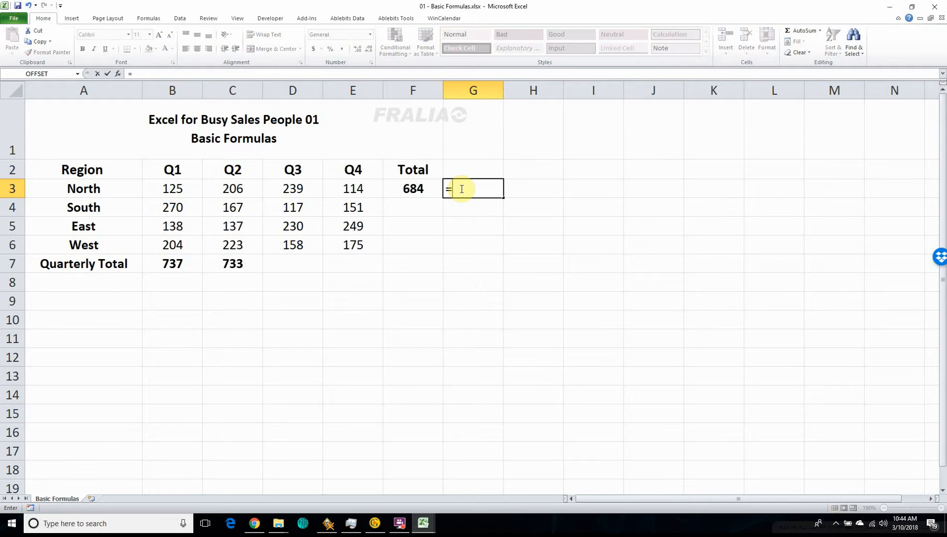
left_click(168, 188)
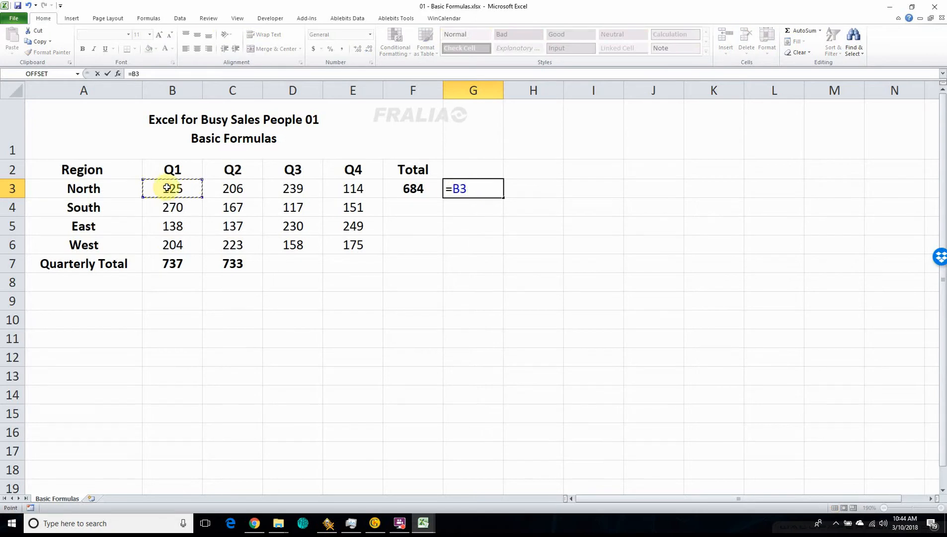
type("+")
left_click(221, 191)
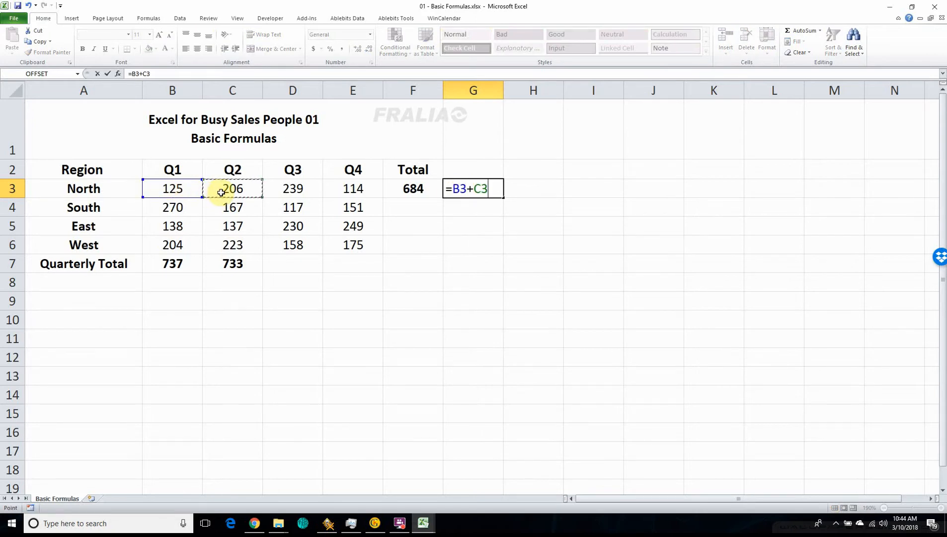
type("+")
left_click(297, 189)
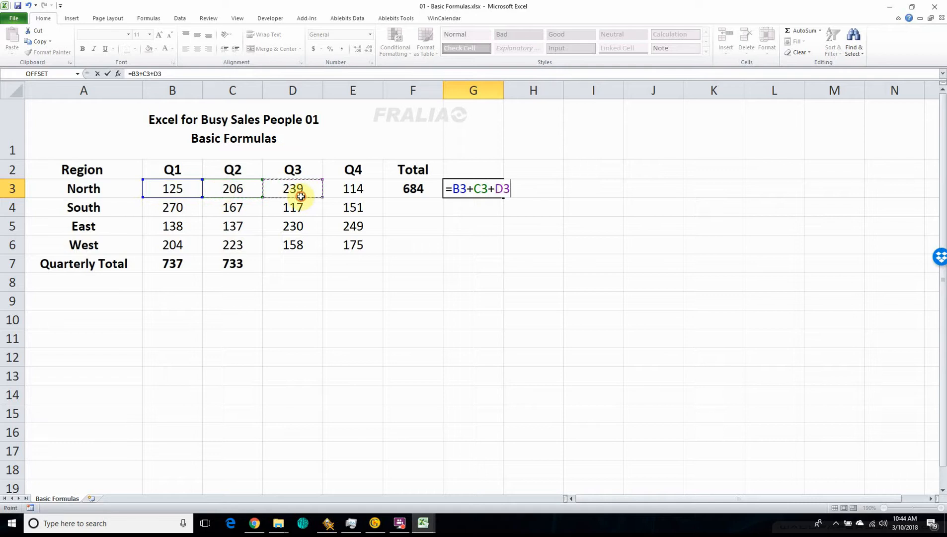
type("+")
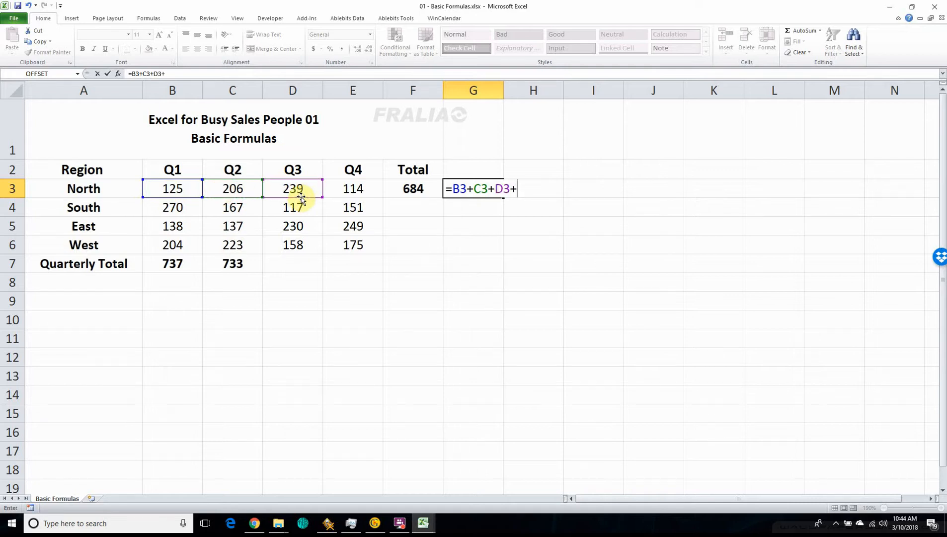
left_click(361, 189)
key("Return")
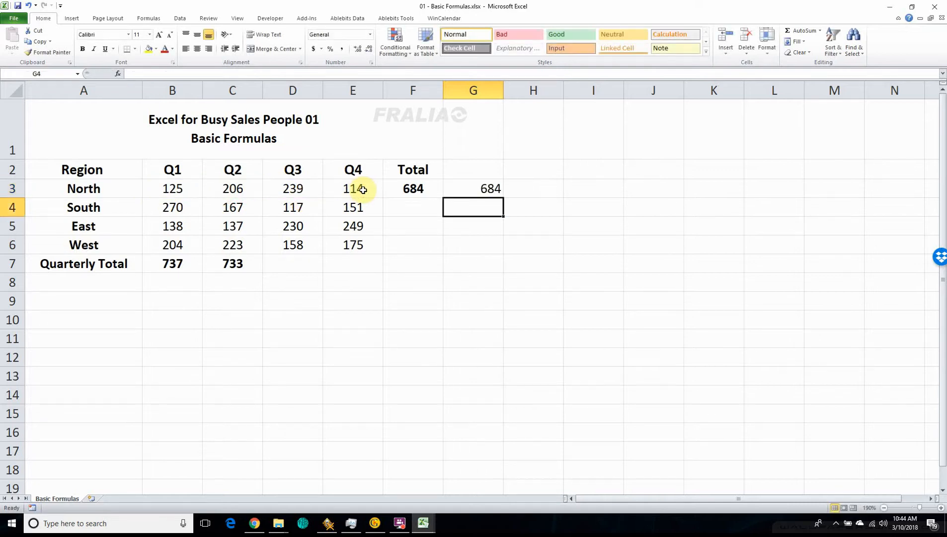
- Review the cell-by-cell addition formula in G3 and clear it from the cell
left_click(477, 189)
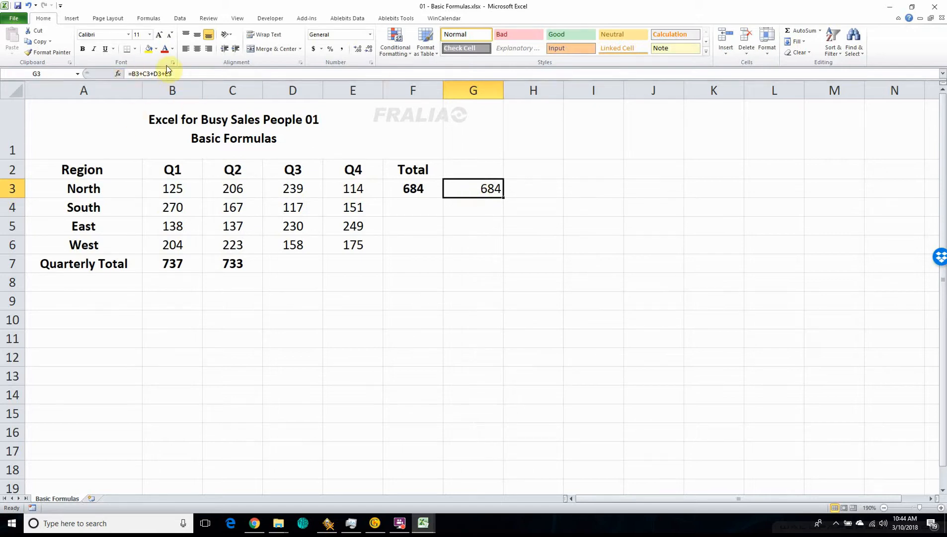
left_click(469, 208)
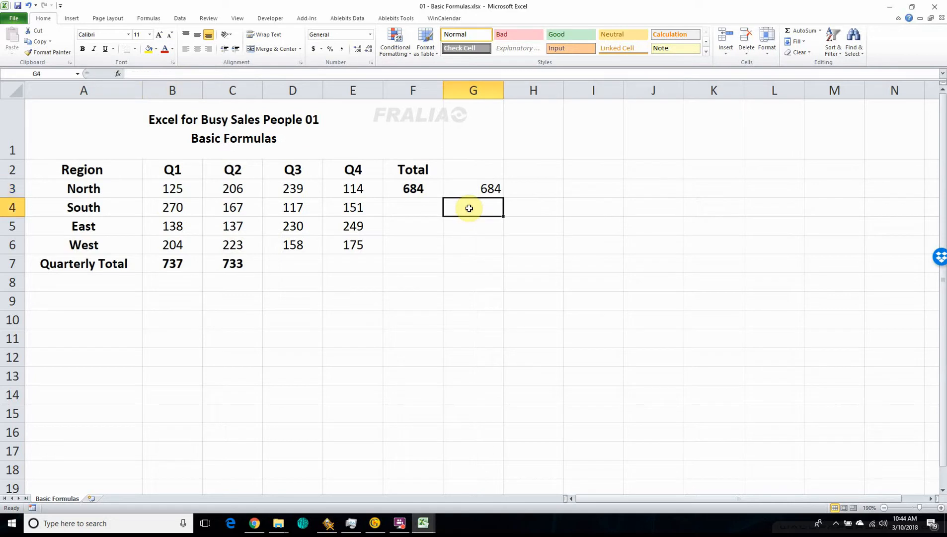
left_click(481, 191)
key("Delete")
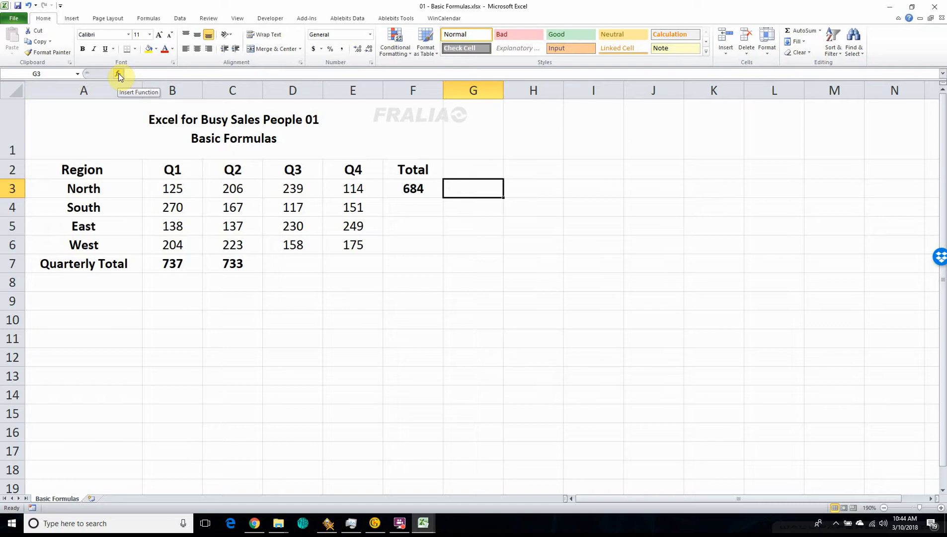
- Search the Insert Function dialog for "total", browse the suggested functions, and close it without inserting one
left_click(150, 18)
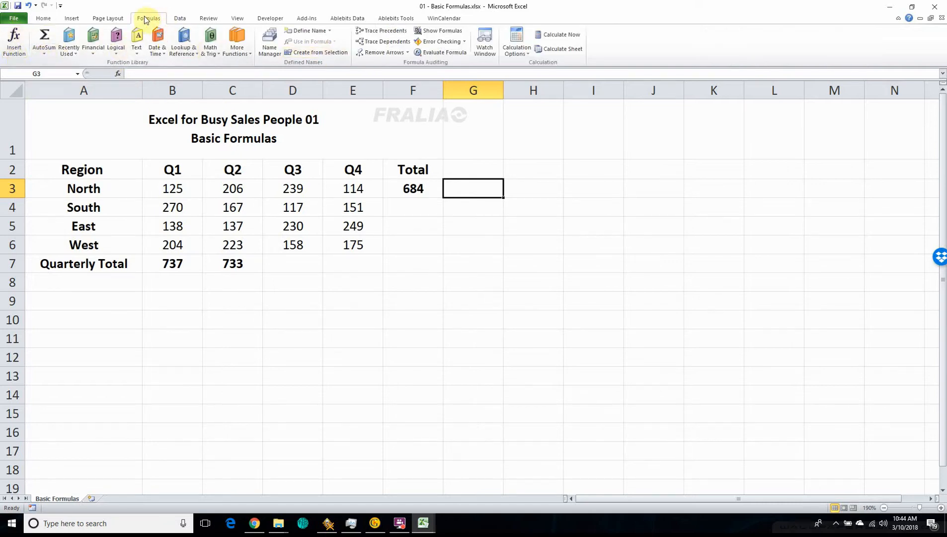
left_click(14, 40)
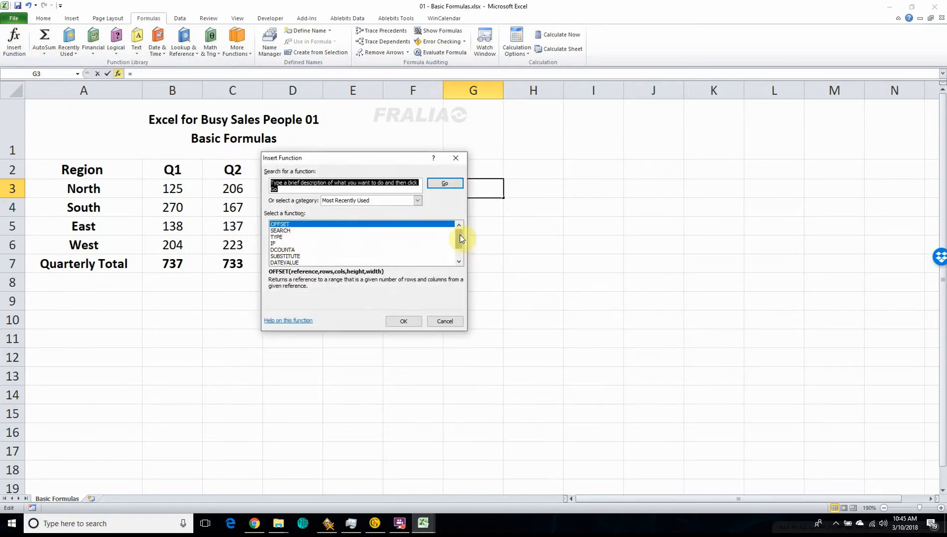
left_click_drag(460, 234, 458, 243)
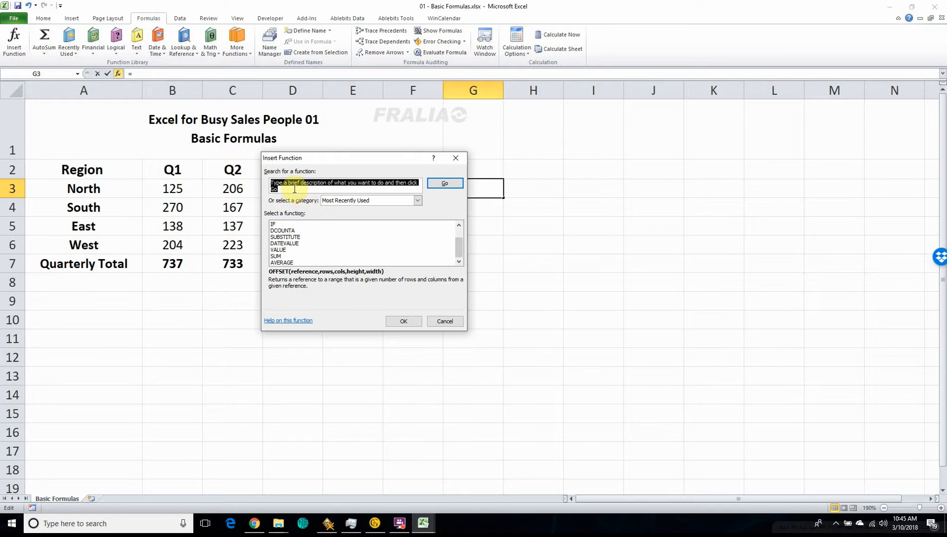
type("total")
key("Return")
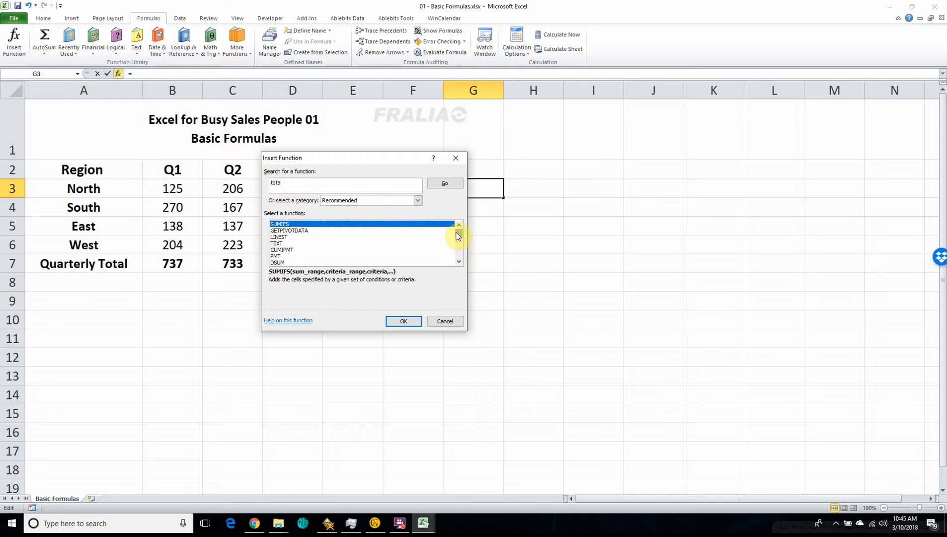
mouse_move(457, 233)
left_mouse_down()
mouse_move(460, 262)
mouse_move(469, 243)
left_mouse_up()
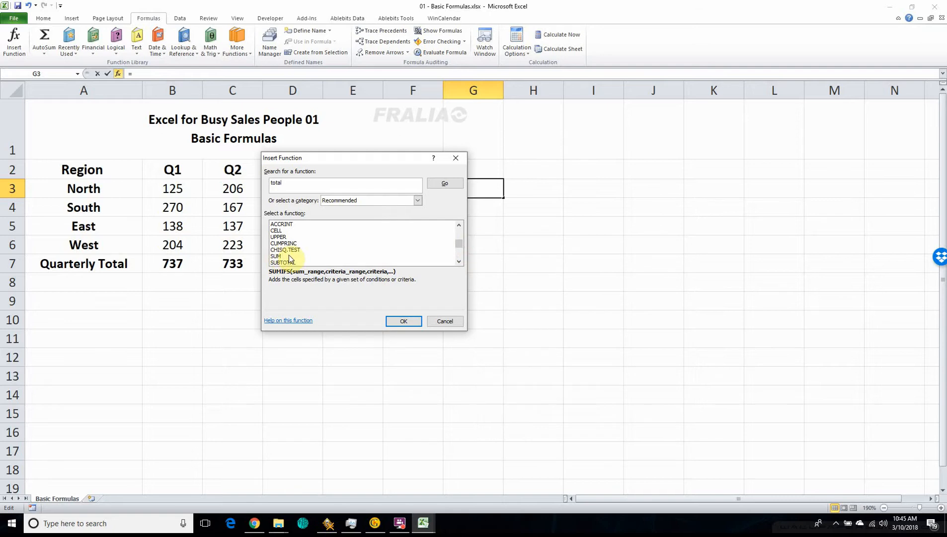
left_click(445, 321)
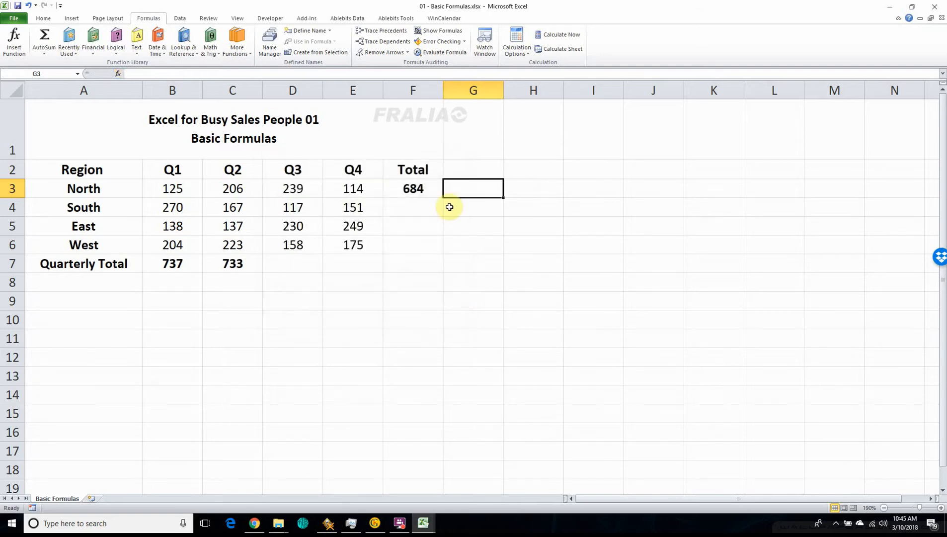
type("=sum")
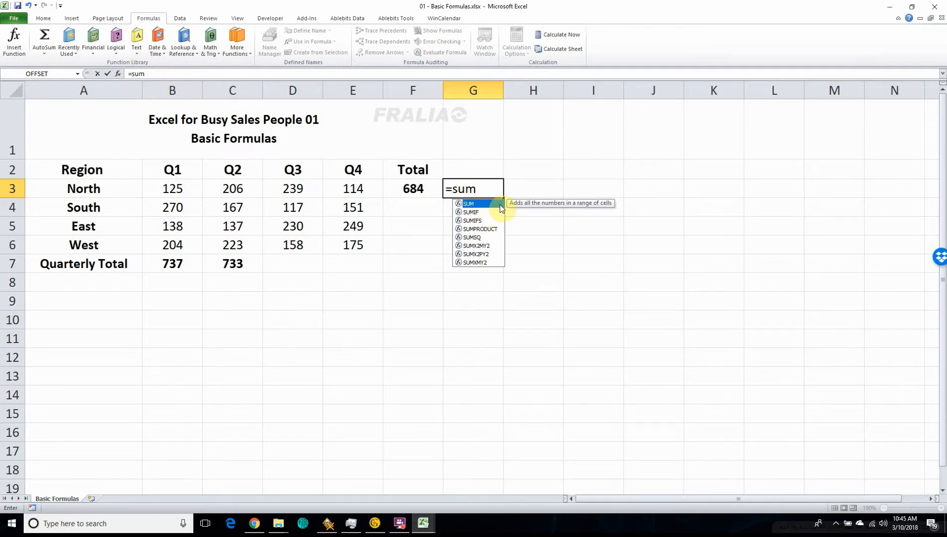
double_click(463, 204)
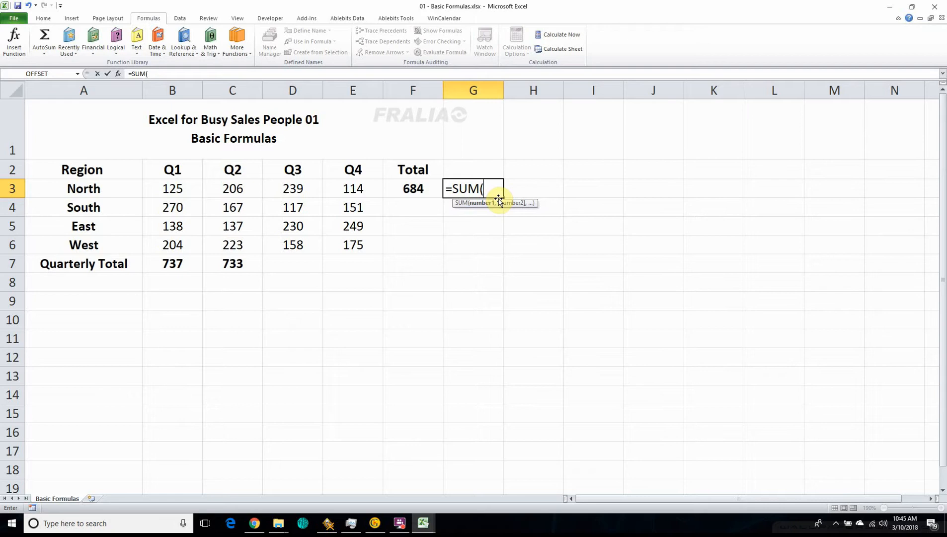
left_click(159, 187)
left_click(237, 187)
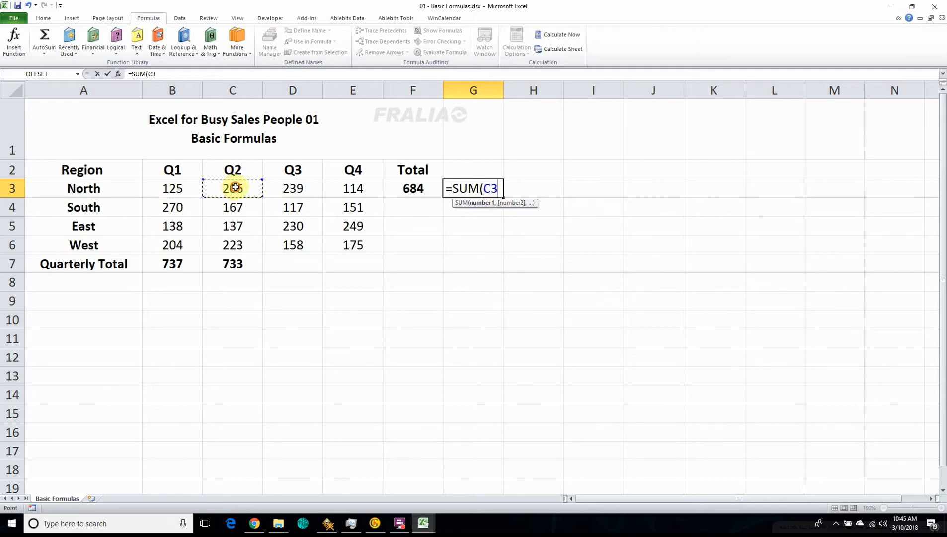
left_click(276, 189)
left_click_drag(170, 187, 349, 184)
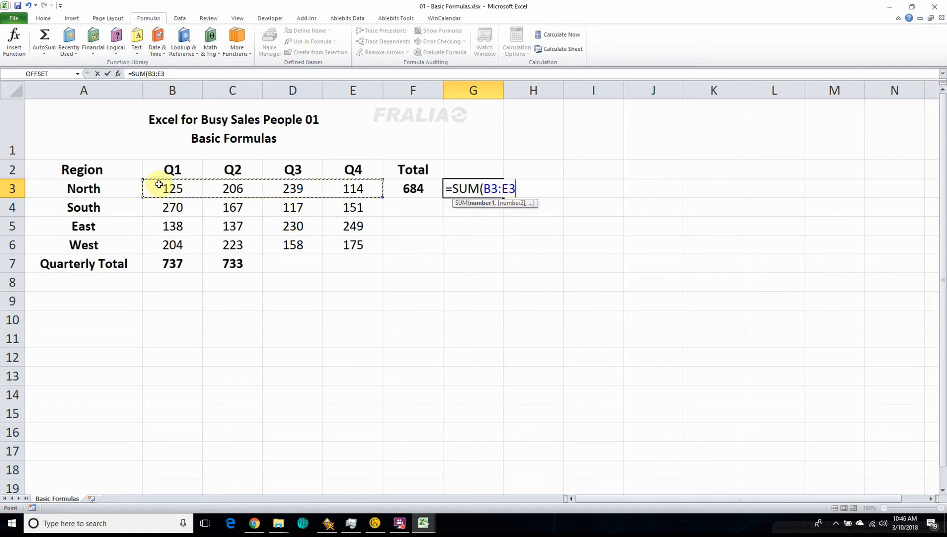
left_click_drag(153, 187, 356, 245)
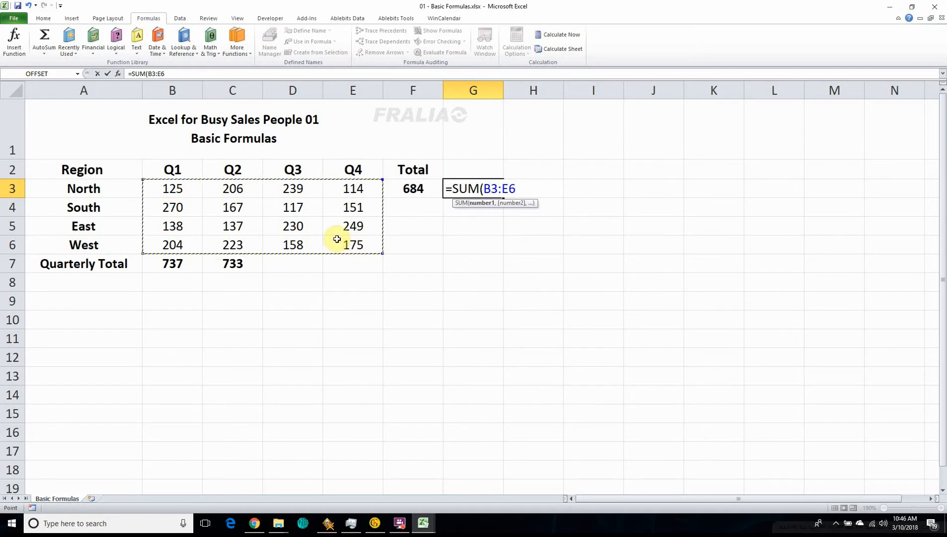
key("Escape")
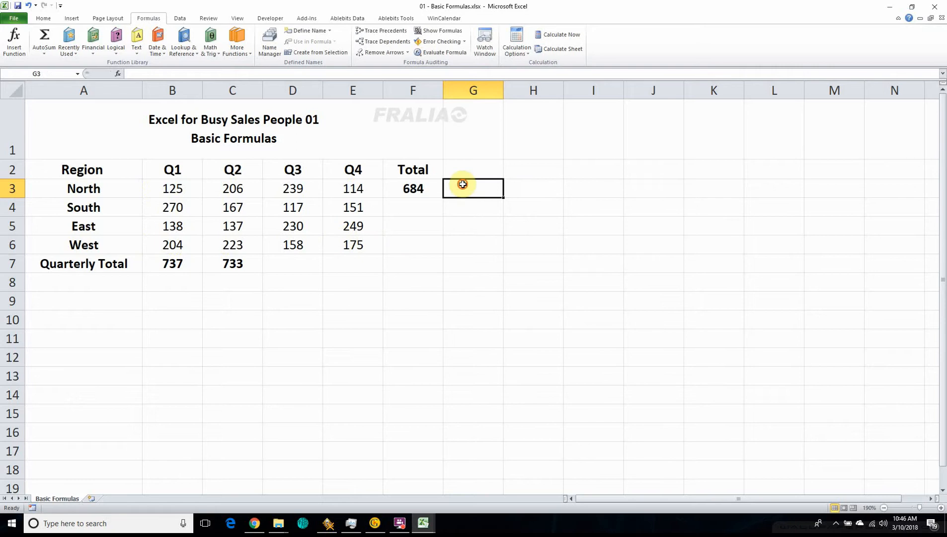
- Total the North region's quarters in cell G3 with the formula =SUM(B3:E3) and review the entered formula
type("=")
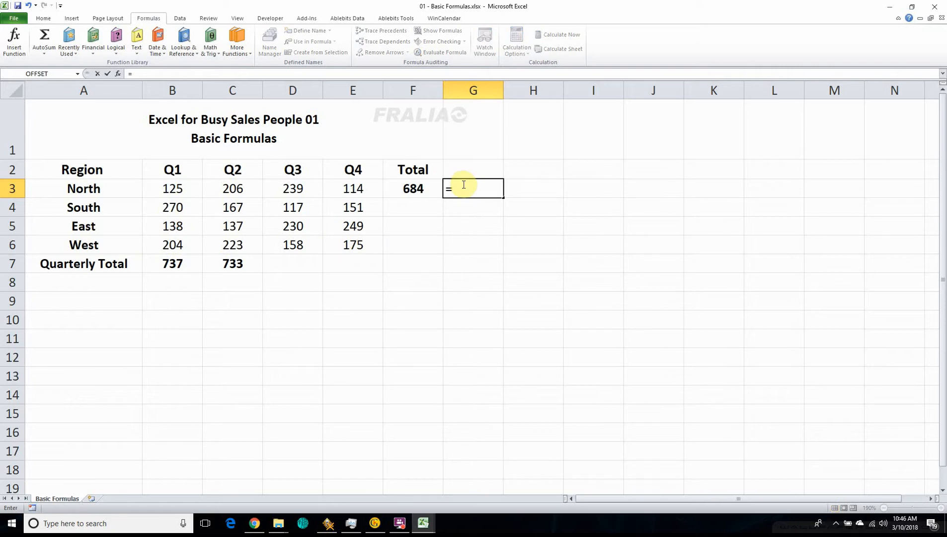
type("sum*")
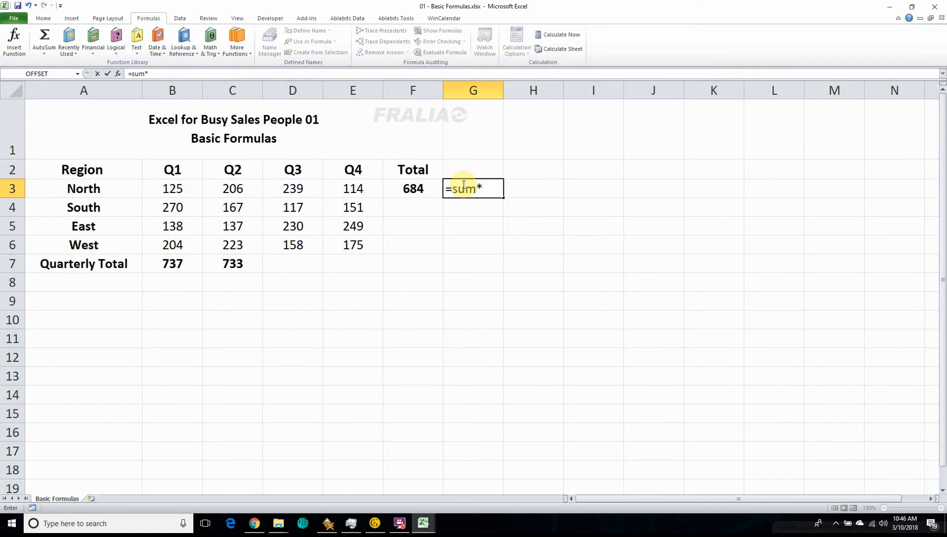
key("BackSpace")
type("(")
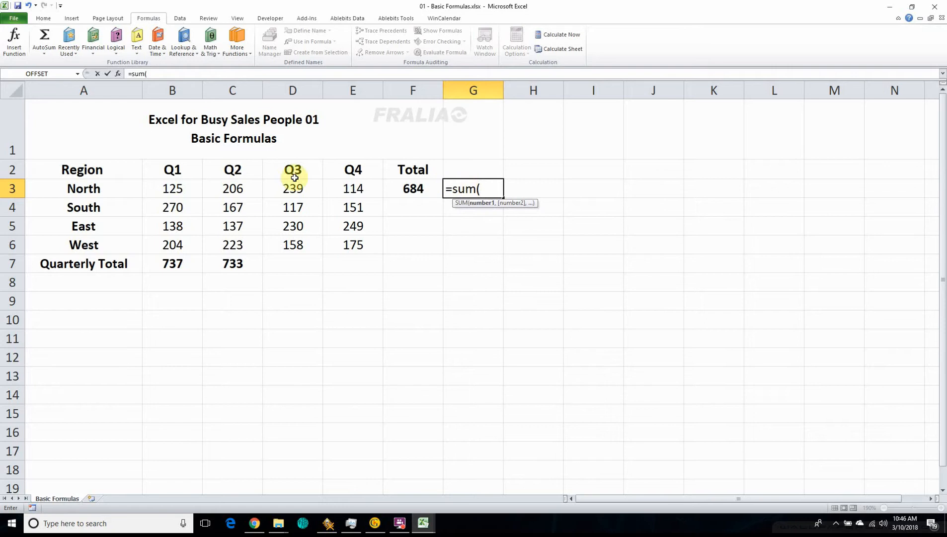
left_click(170, 186)
key("F8")
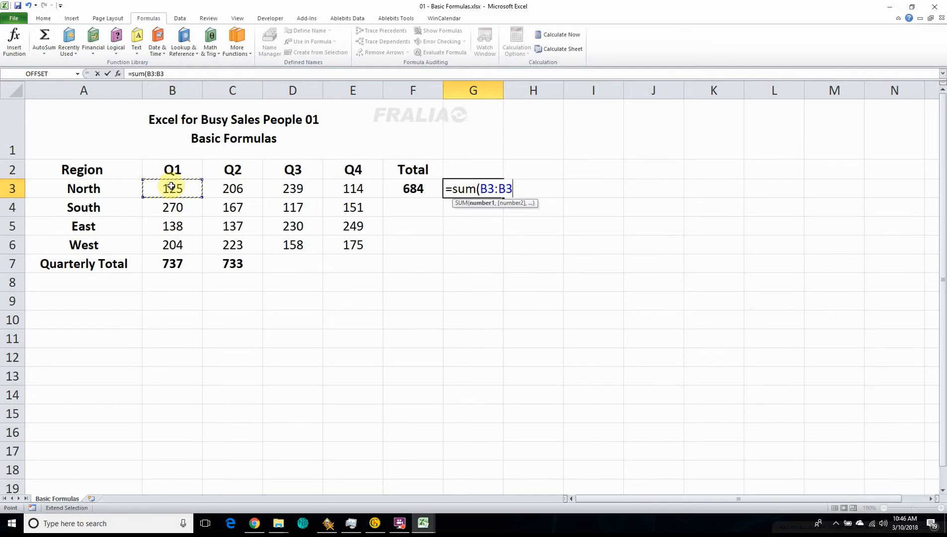
left_click(349, 189)
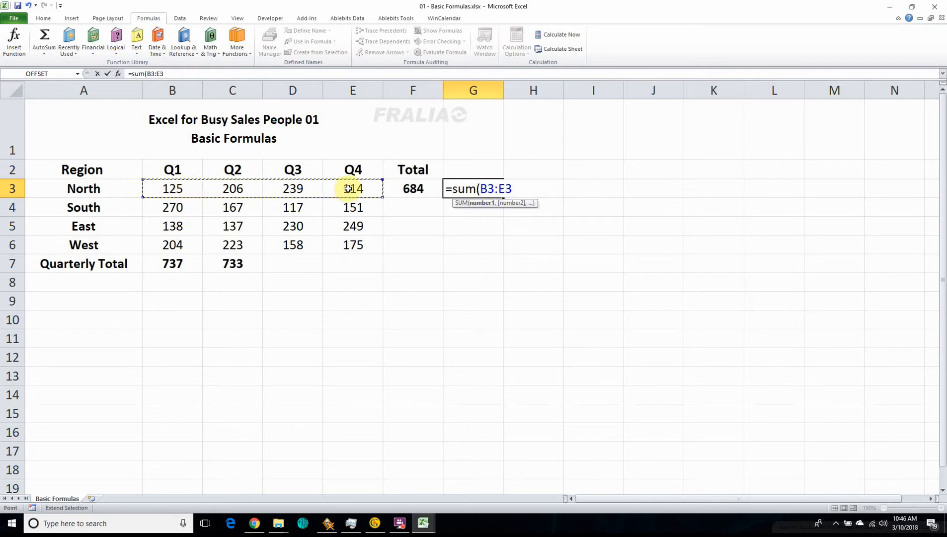
key("Return")
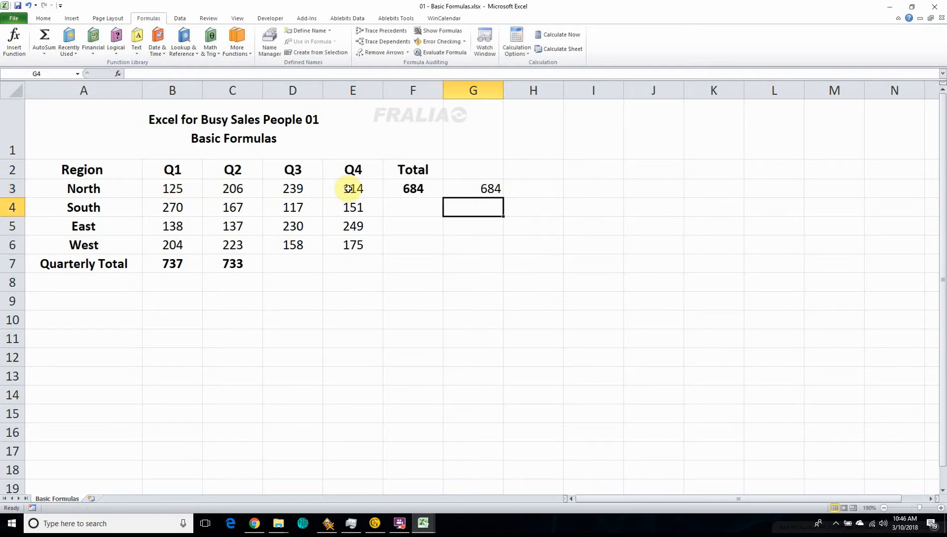
left_click(490, 190)
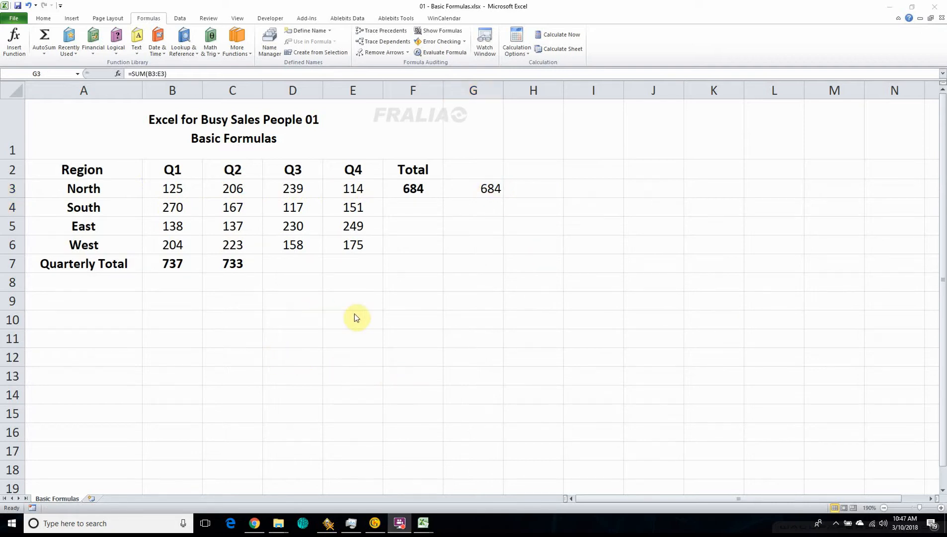
left_click(486, 193)
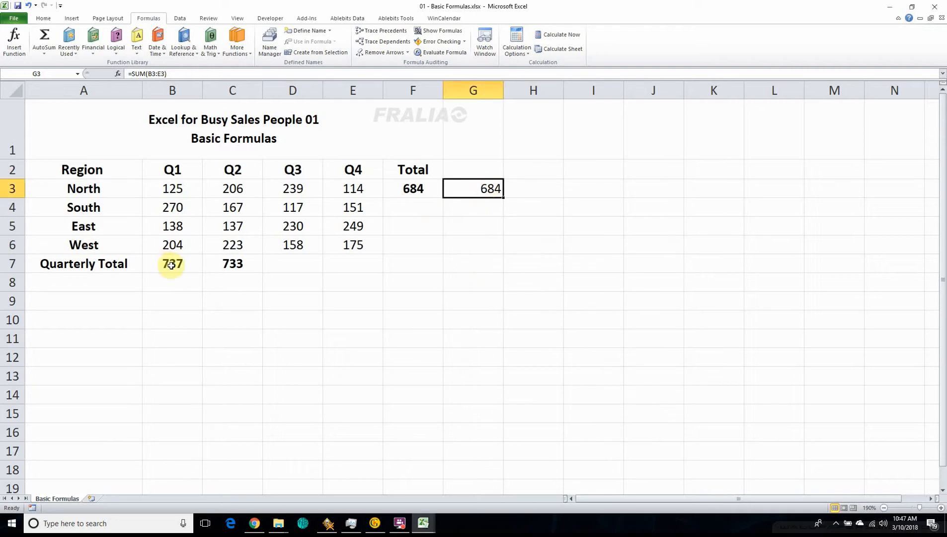
- Total the Q1 column in cell B8 with the formula =SUM(B3:B6)
left_click(165, 284)
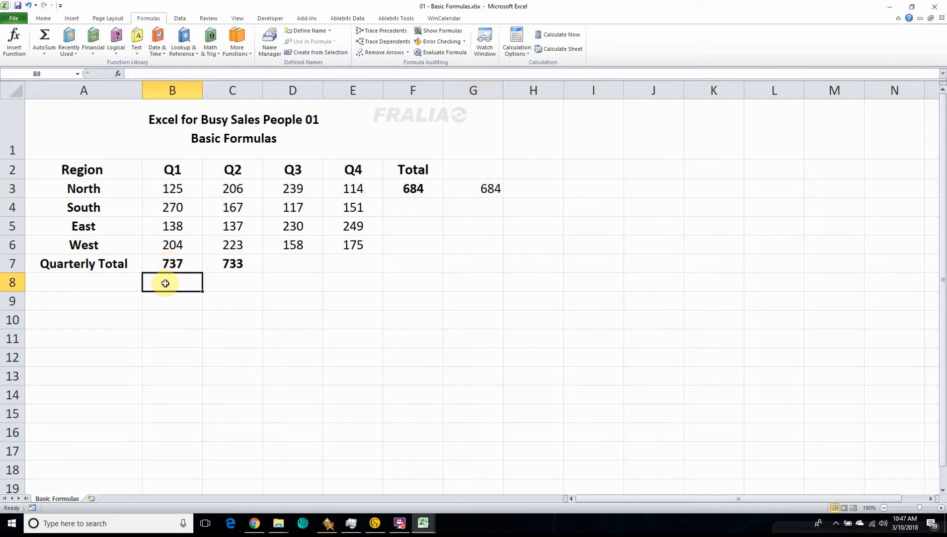
type("=Sum")
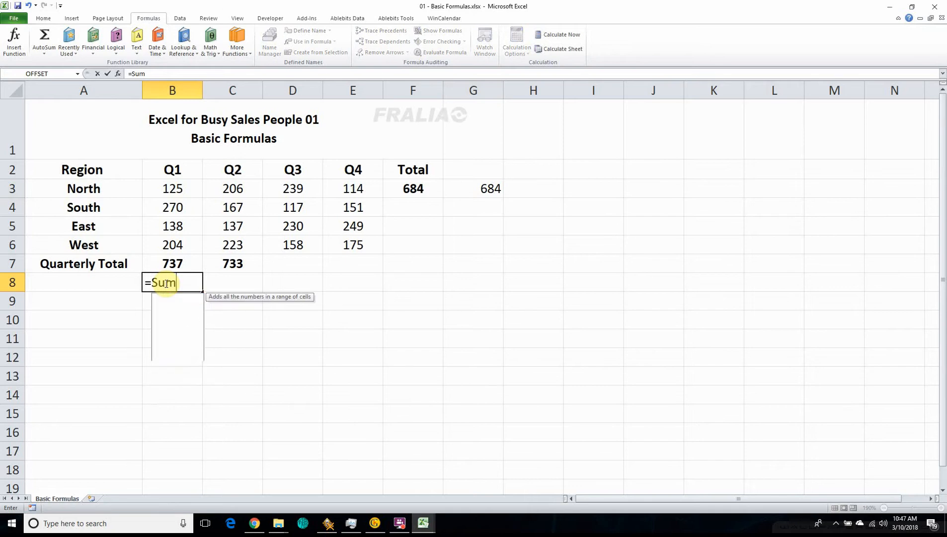
type("(")
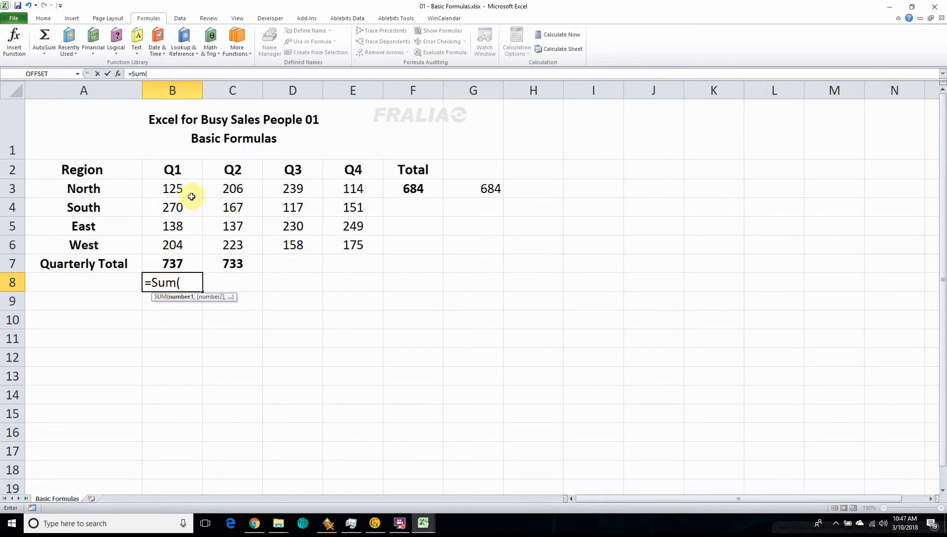
left_click_drag(172, 188, 171, 242)
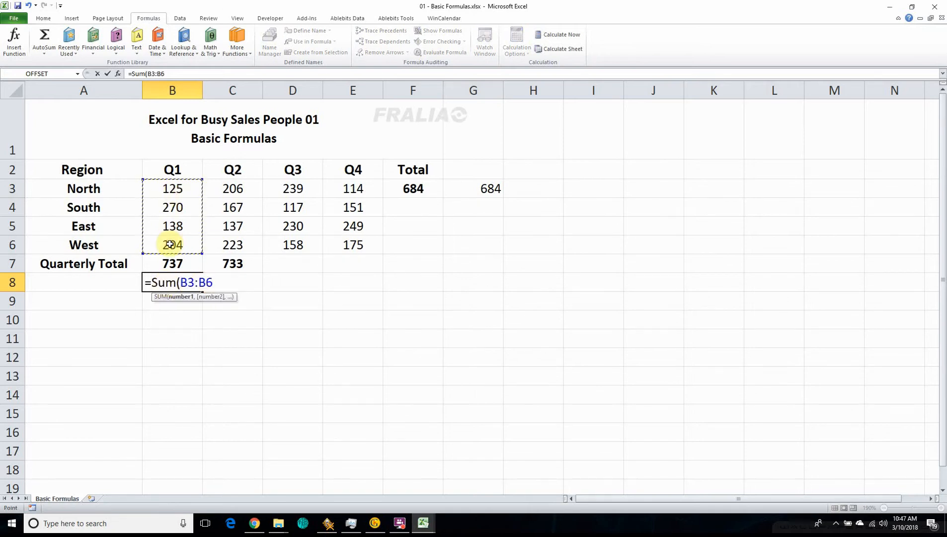
type(")")
key("Return")
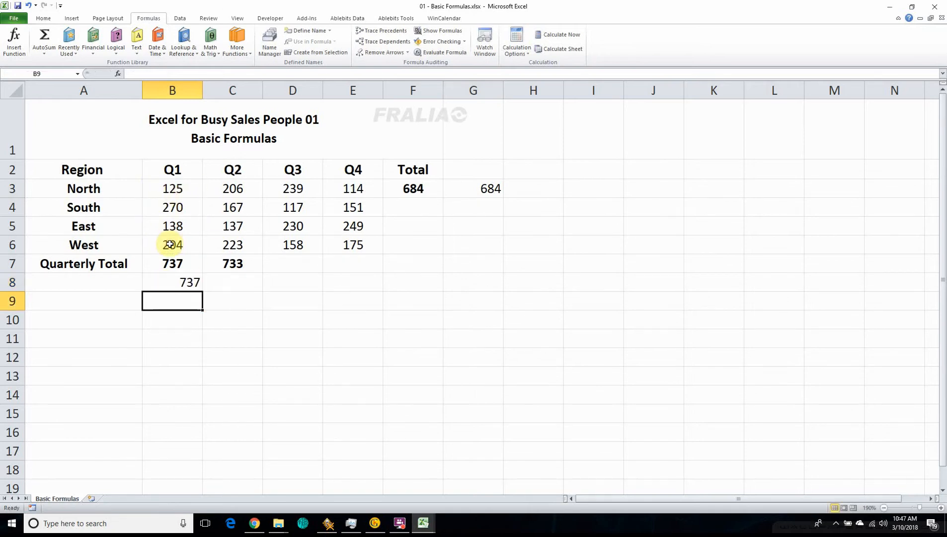
- Compare the quarterly total formulas in B7 and C7, and copy the SUM formula from B8 into C8
left_click(191, 267)
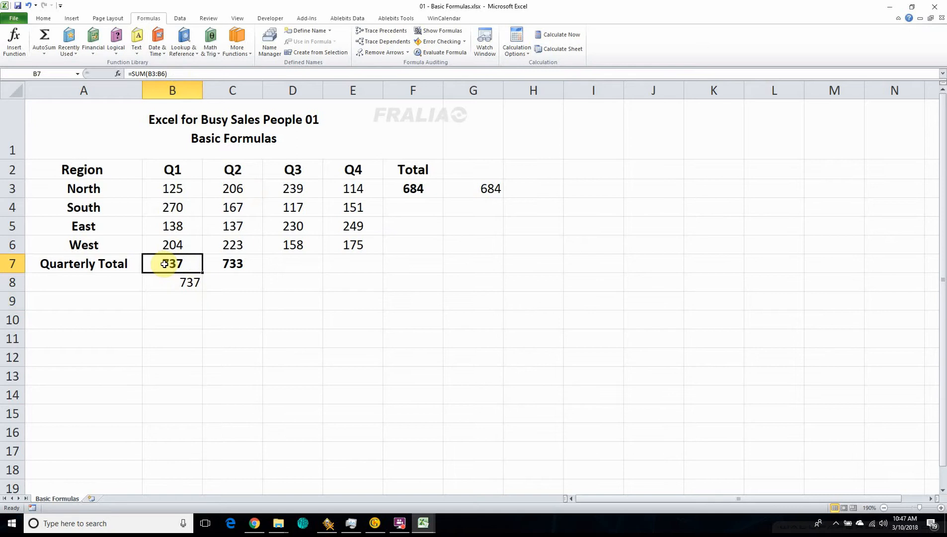
left_click(234, 263)
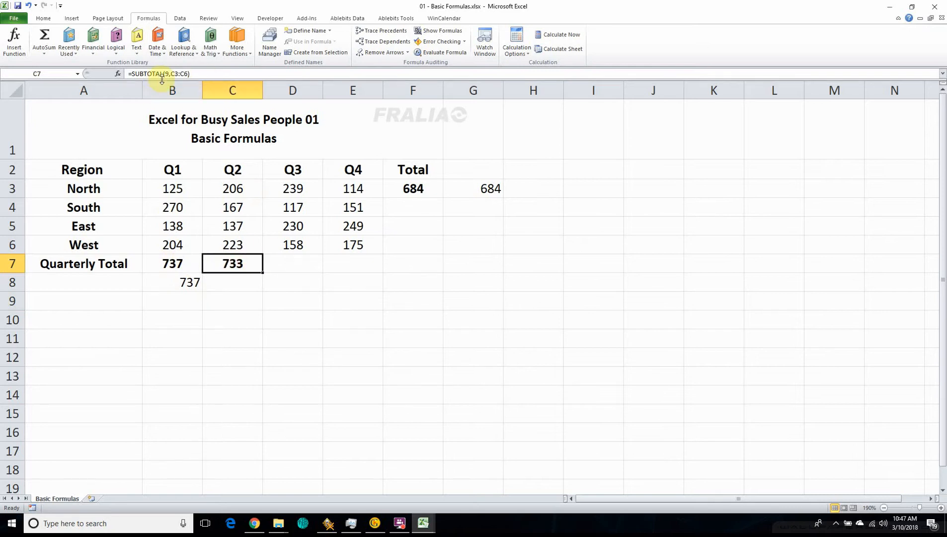
left_click(186, 281)
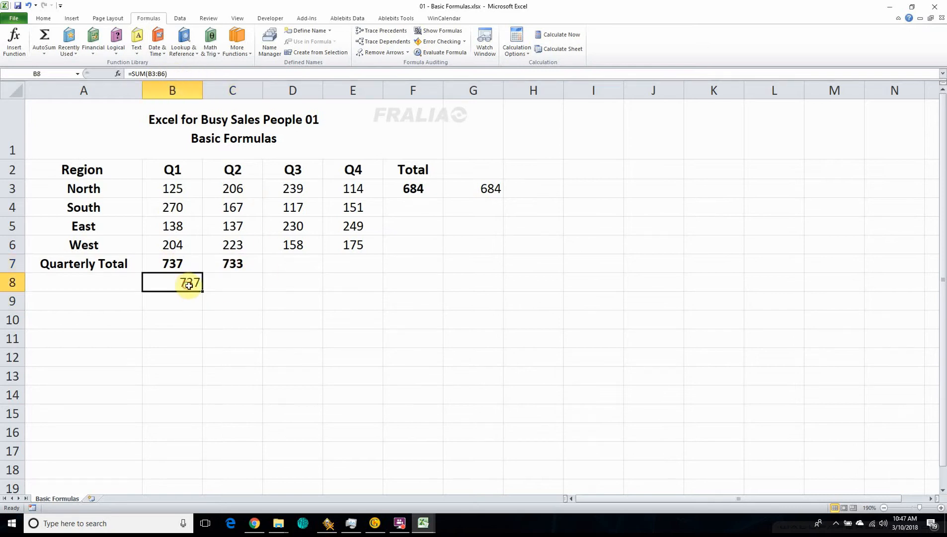
left_click_drag(203, 291, 265, 293)
- Trace the precedents of the SUM formula in C8, and remove the tracer arrows
left_click(243, 283)
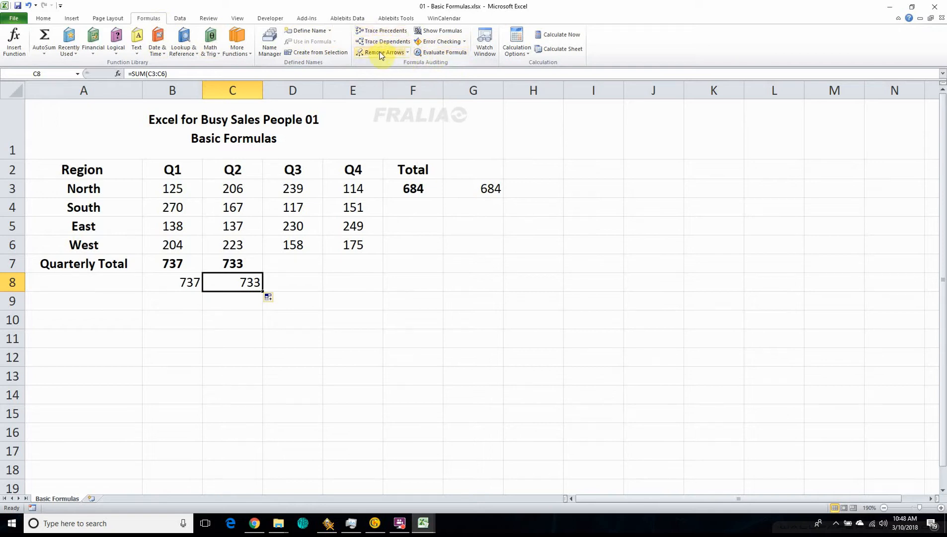
left_click(376, 34)
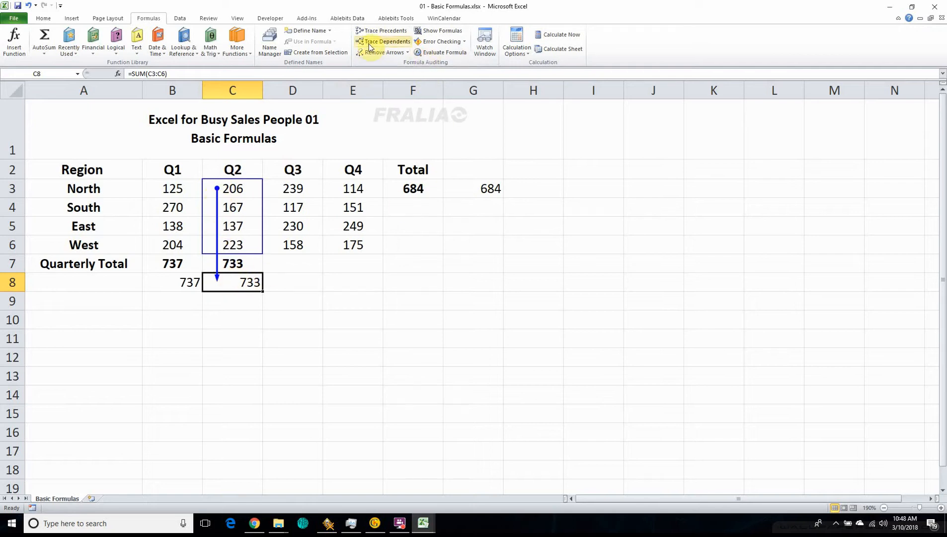
left_click(381, 55)
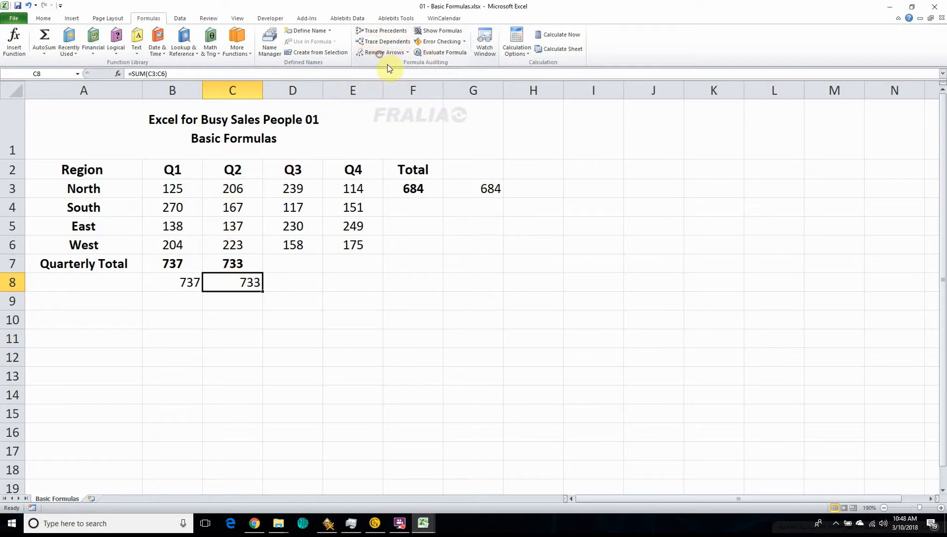
- Inspect the SUBTOTAL arguments in C7, open the function's help article, and examine its table of Function_num codes
left_click(232, 262)
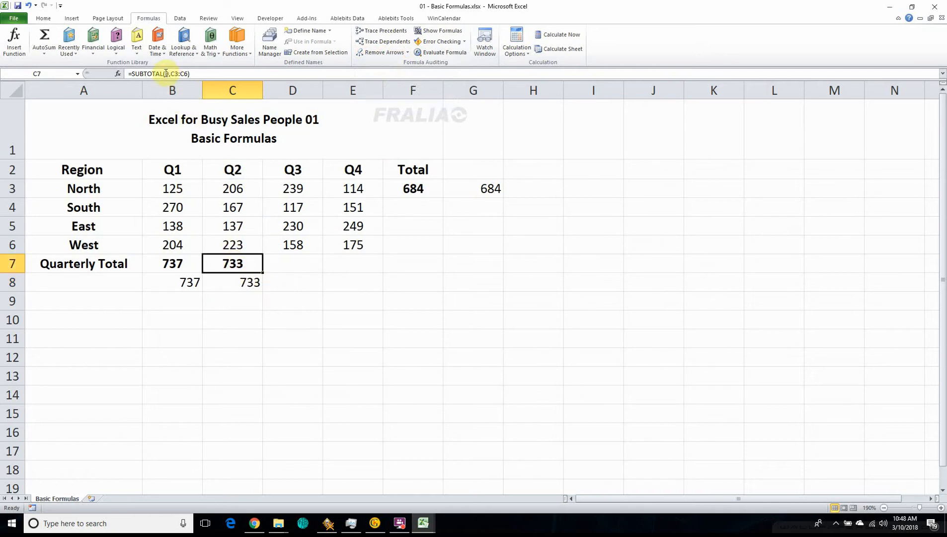
left_click(118, 74)
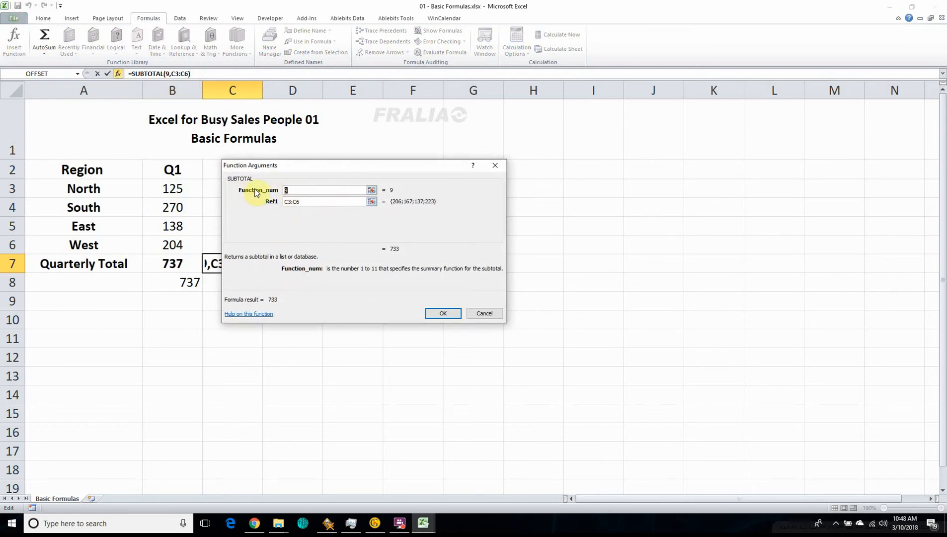
left_click(243, 315)
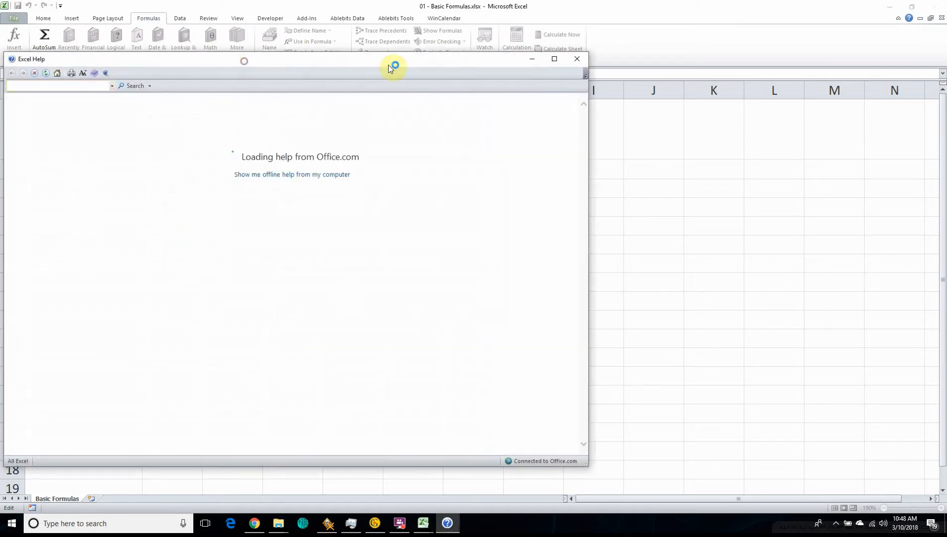
left_click_drag(390, 67, 549, 61)
scroll(506, 284, "down", 5)
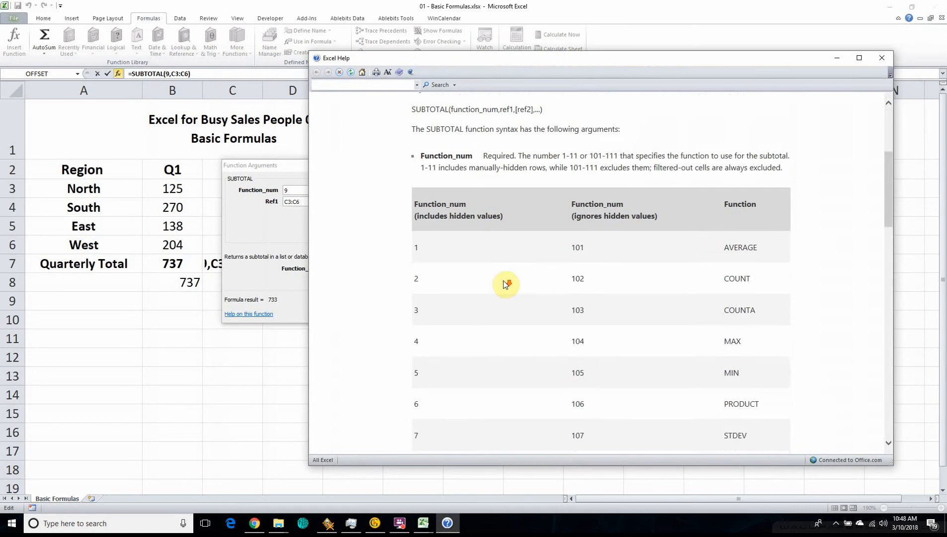
scroll(506, 284, "down", 2)
scroll(478, 168, "up", 1)
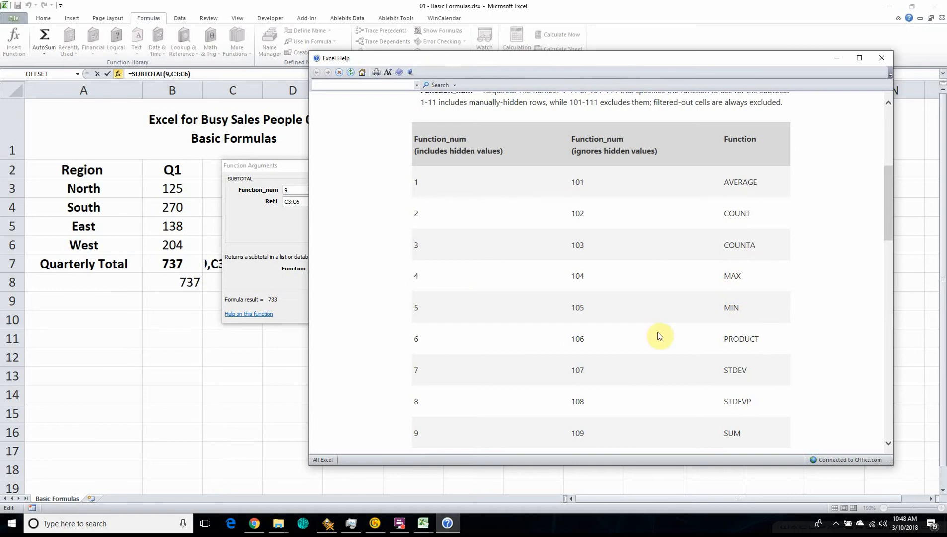
scroll(507, 365, "down", 3)
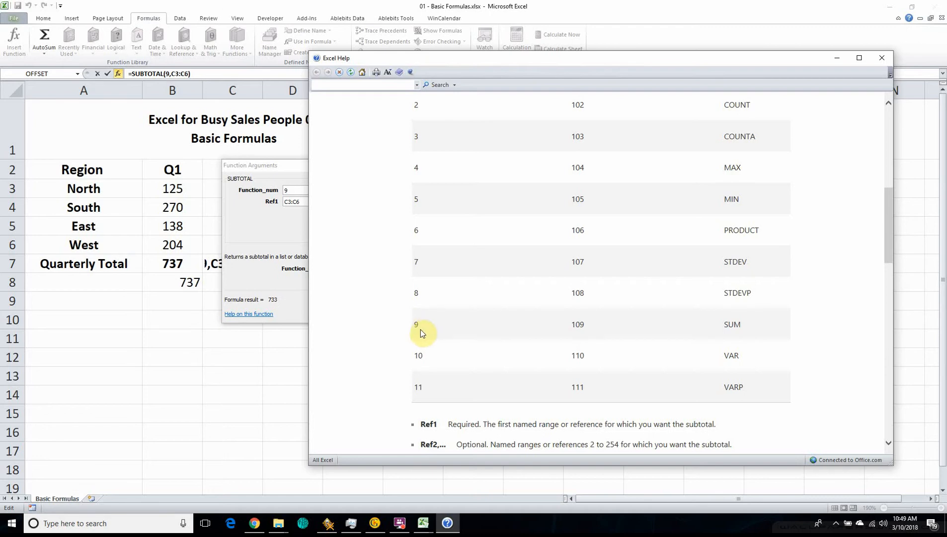
- Read the remarks and examples in the SUBTOTAL help article, and close the help and function arguments without changes
scroll(397, 347, "down", 7)
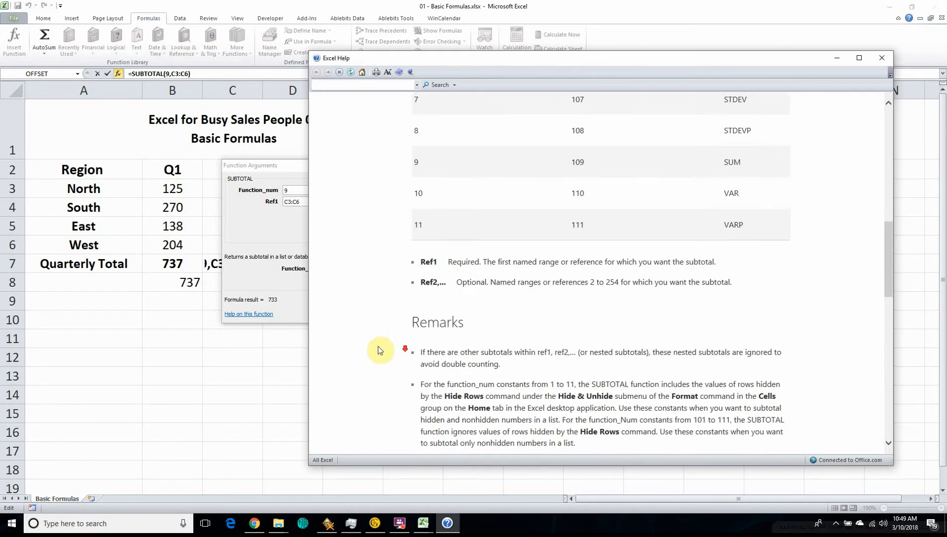
scroll(466, 257, "down", 6)
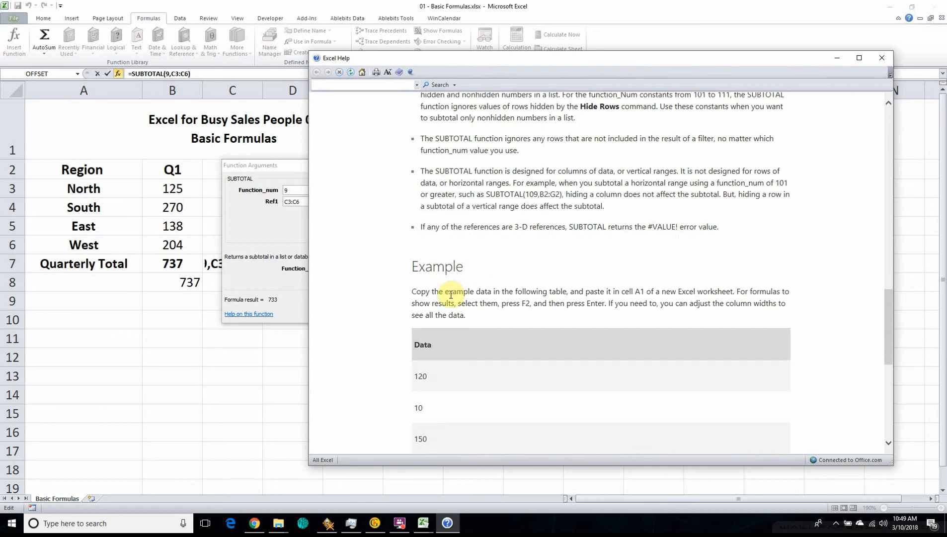
scroll(472, 295, "up", 6)
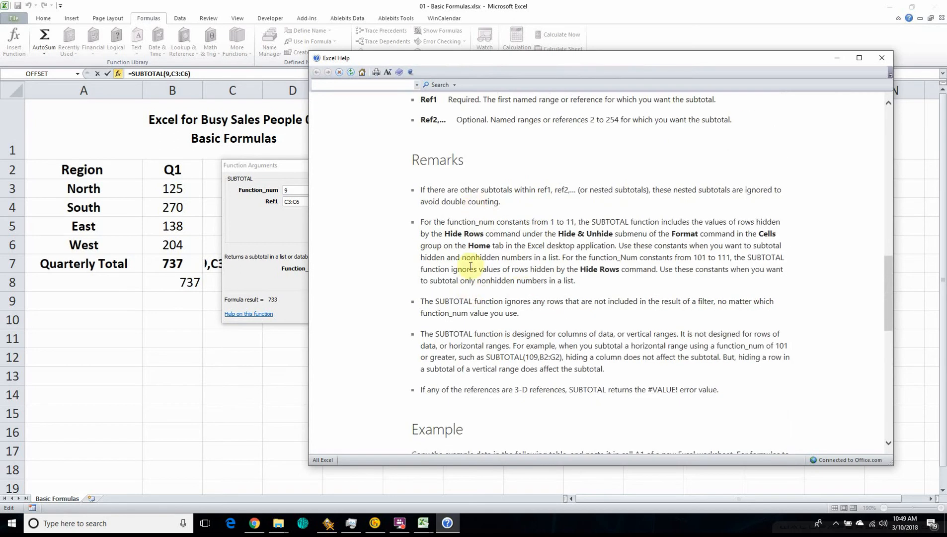
scroll(471, 298, "down", 6)
scroll(368, 313, "down", 5)
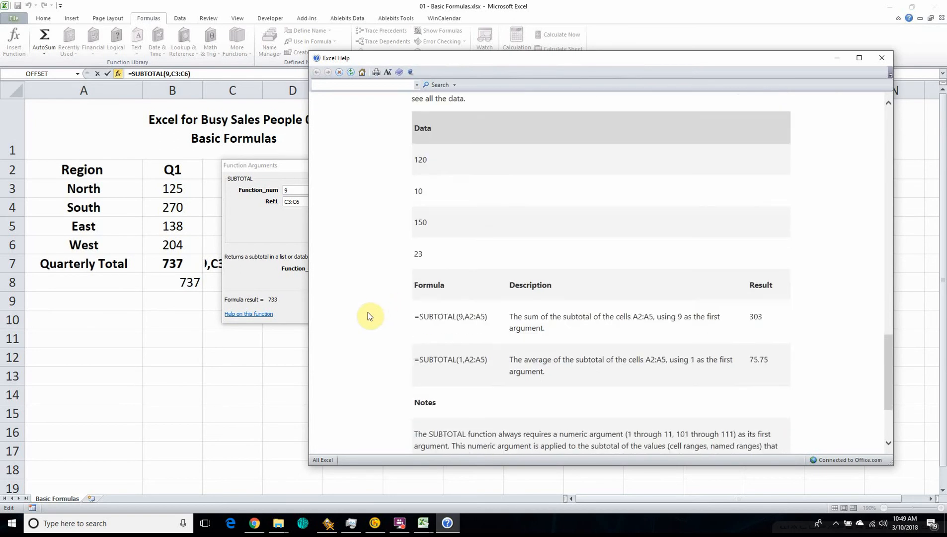
scroll(368, 312, "down", 4)
scroll(368, 312, "up", 3)
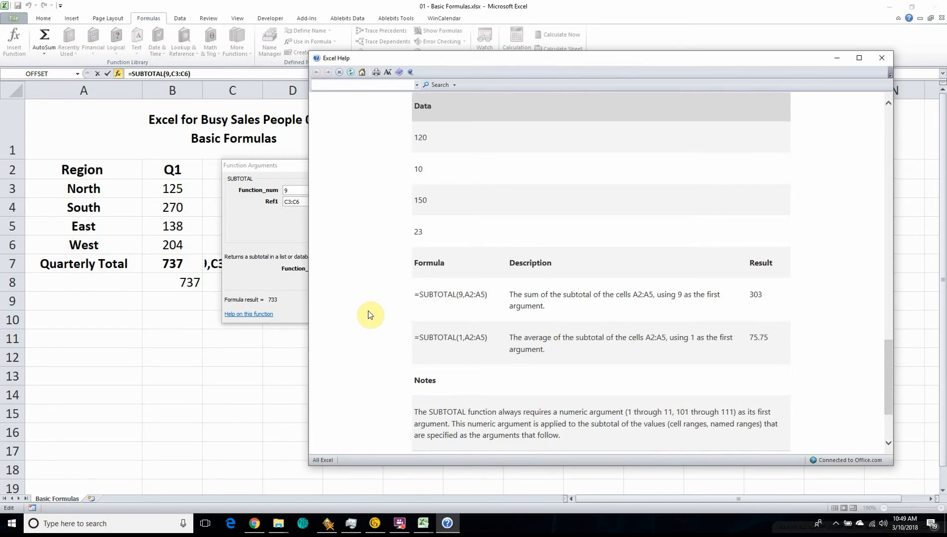
scroll(375, 363, "down", 3)
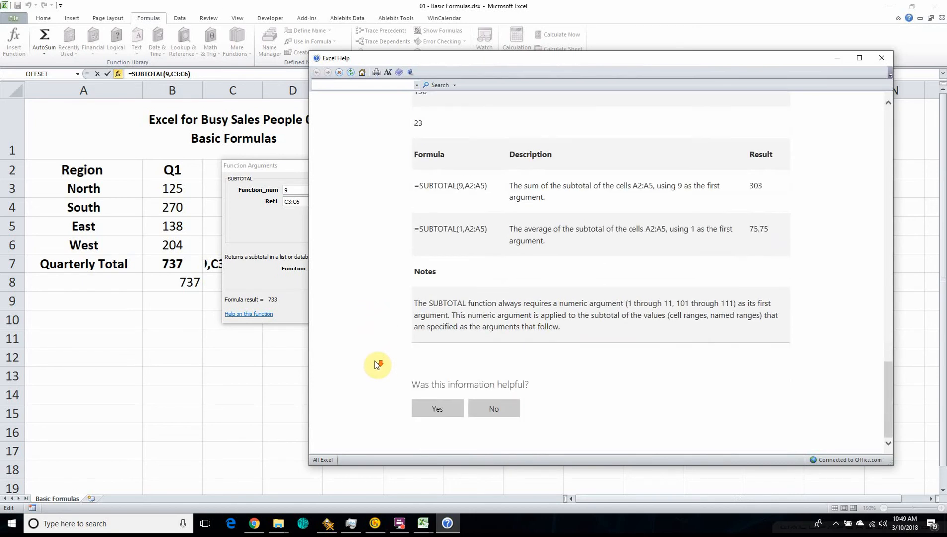
left_click(883, 58)
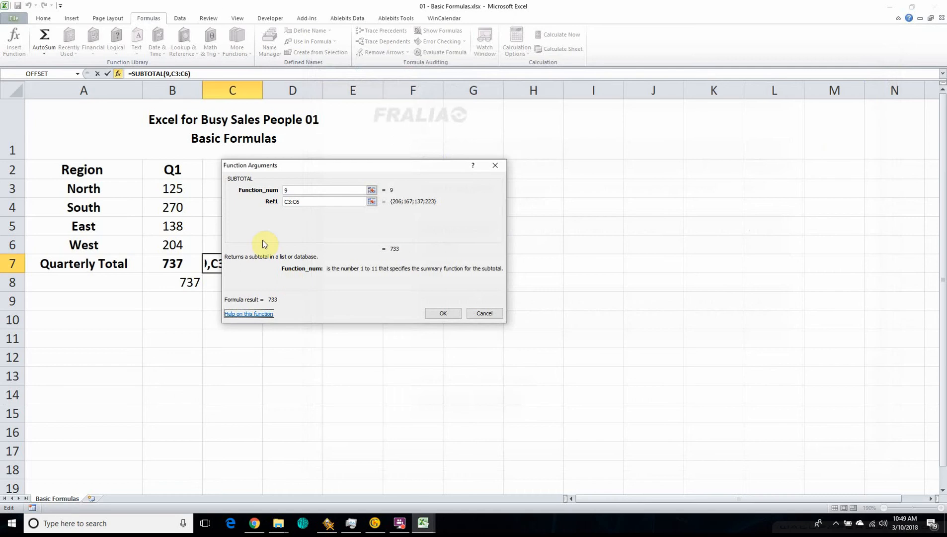
left_click(483, 313)
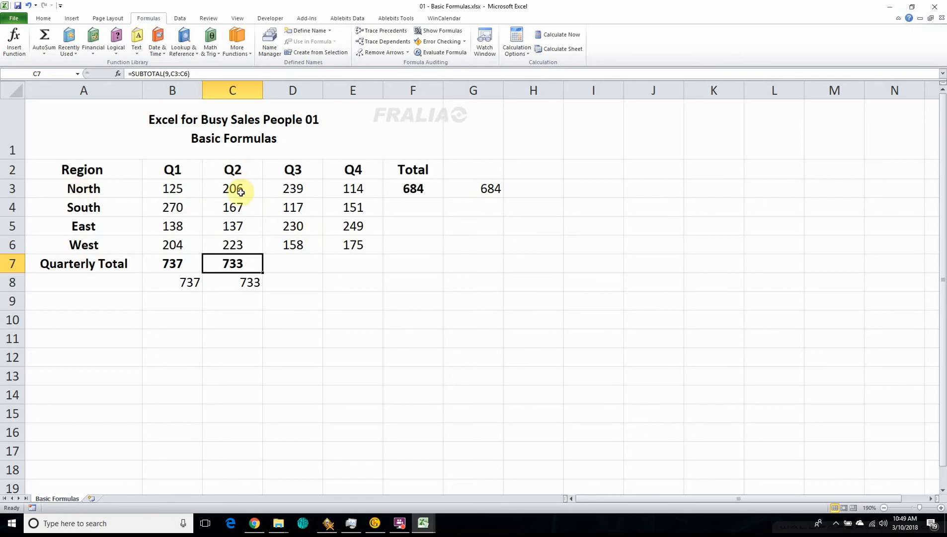
- Compare the SUM formula in C8 with the SUBTOTAL formula in C7 and review their source range C3:C6
left_click(240, 281)
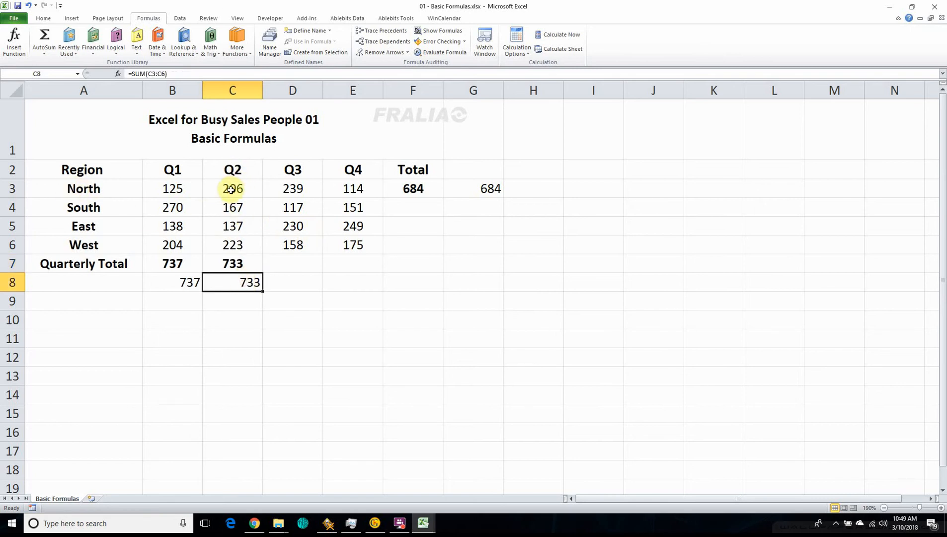
left_click_drag(233, 185, 231, 247)
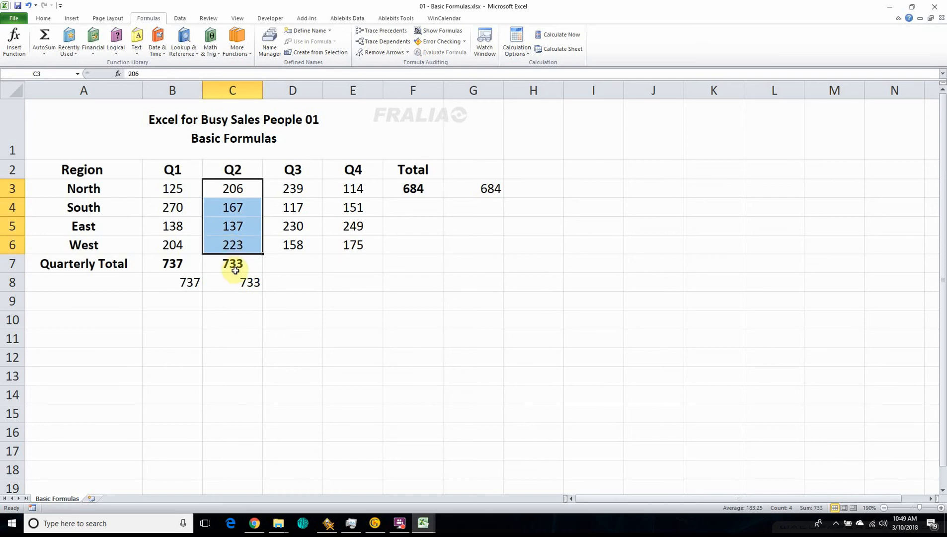
left_click(235, 266)
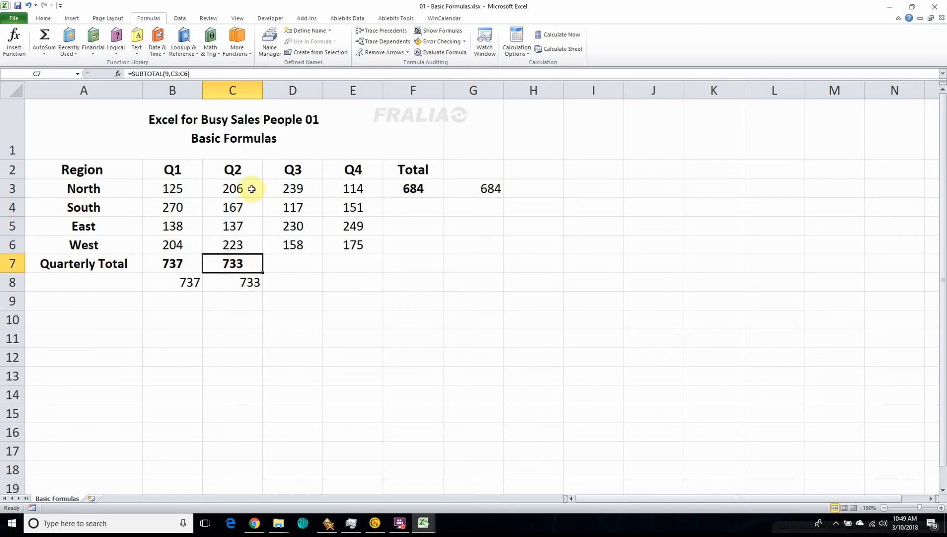
left_click_drag(252, 189, 239, 247)
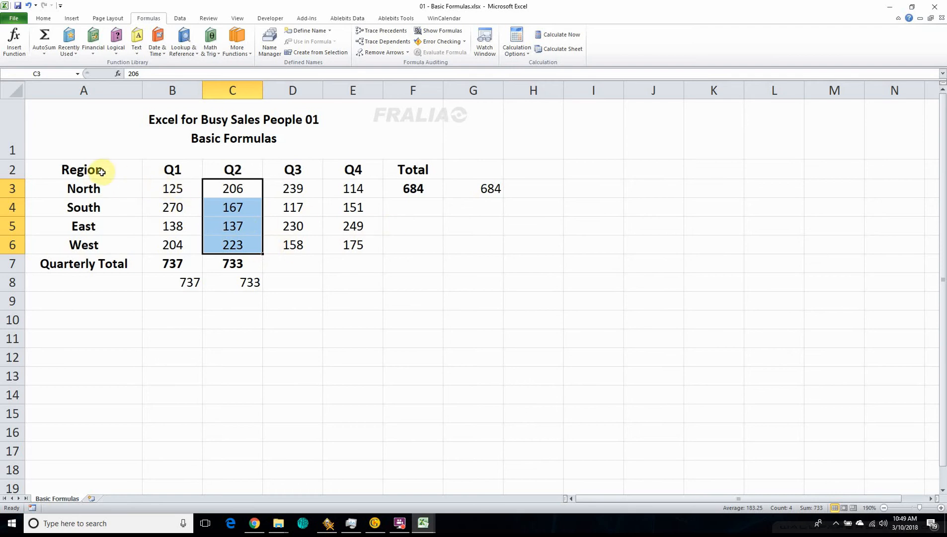
- Turn on filtering for the regional sales table with filter controls on the Region through Q4 headers
left_click_drag(98, 171, 411, 249)
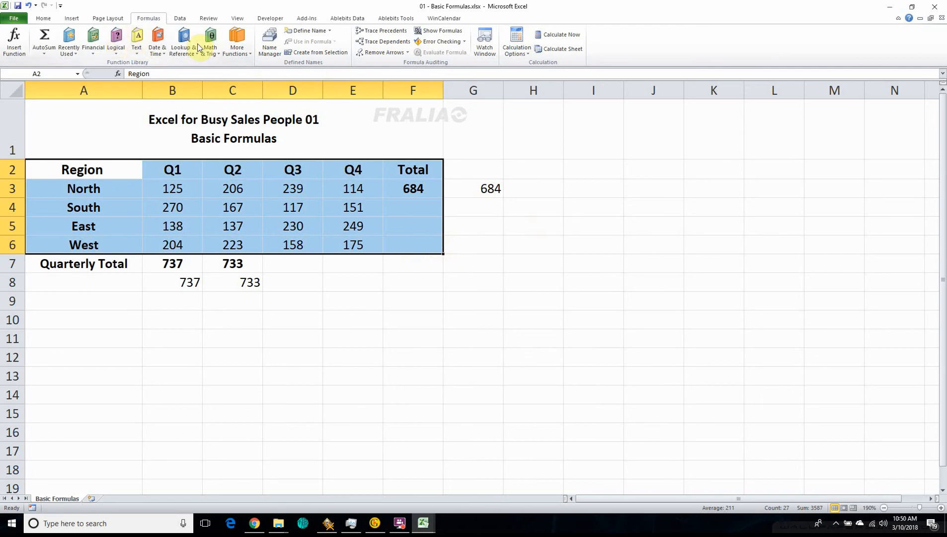
left_click(51, 21)
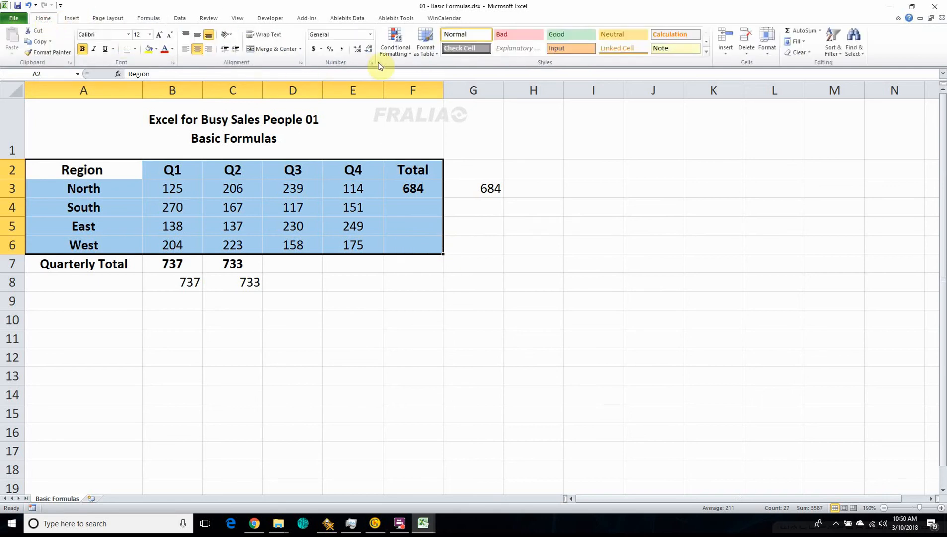
left_click(181, 19)
left_click(256, 40)
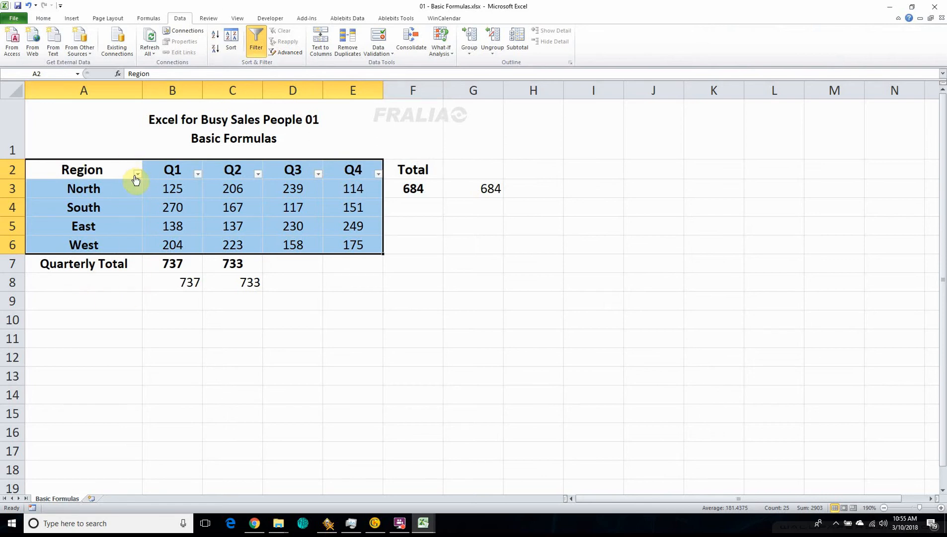
left_click(111, 321)
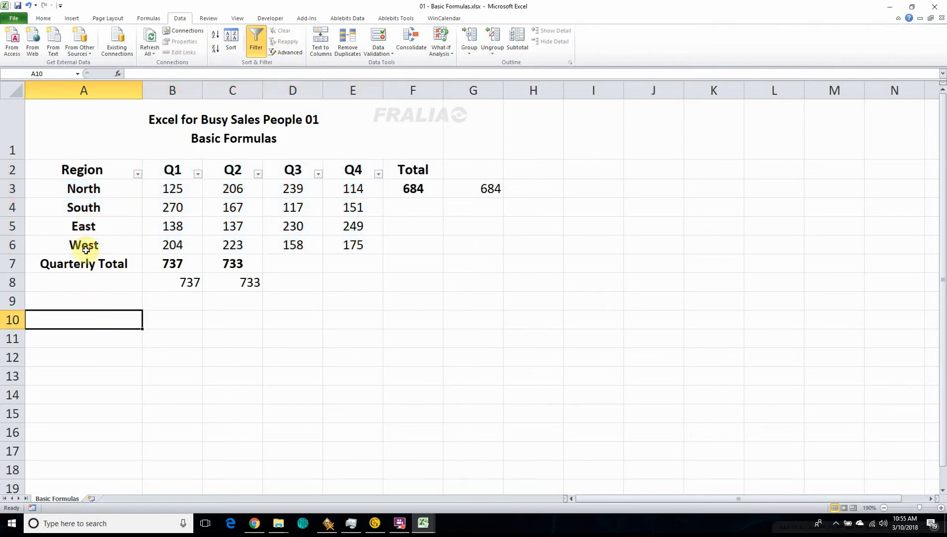
- Filter the Region column to exclude East and North, keeping South, West, Quarterly Total and blanks
left_click(138, 173)
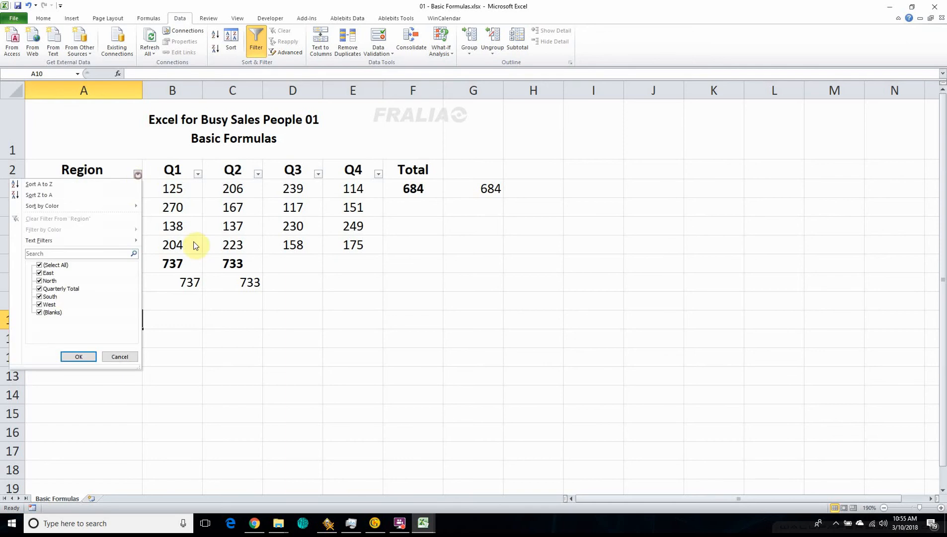
left_click(40, 273)
left_click(79, 356)
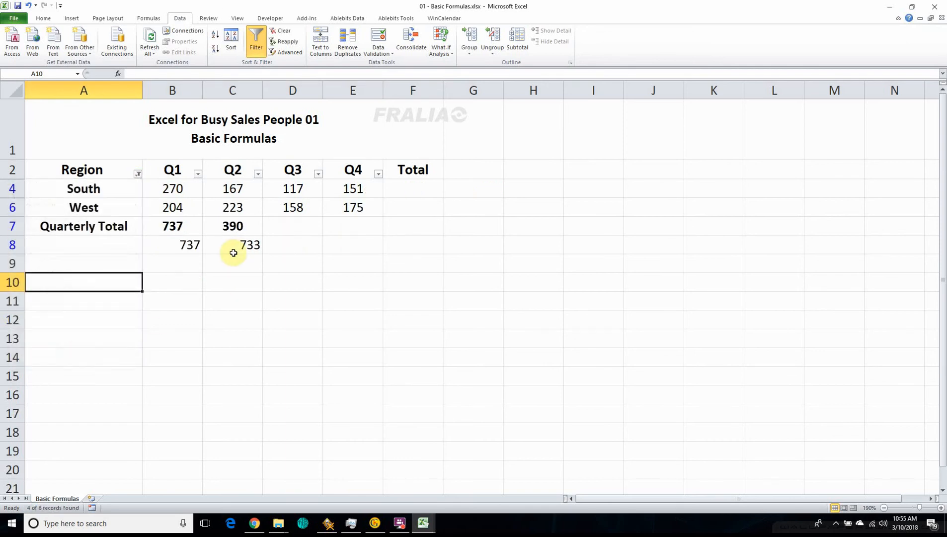
- Compare the SUM formulas in B7 and C8 with the SUBTOTAL formula in C7 against the filtered South and West values
left_click(167, 226)
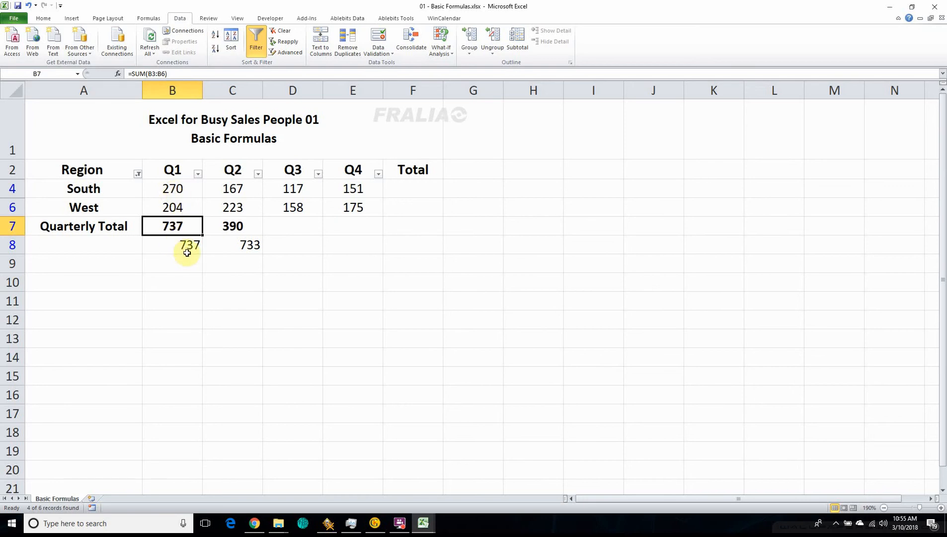
left_click(234, 227)
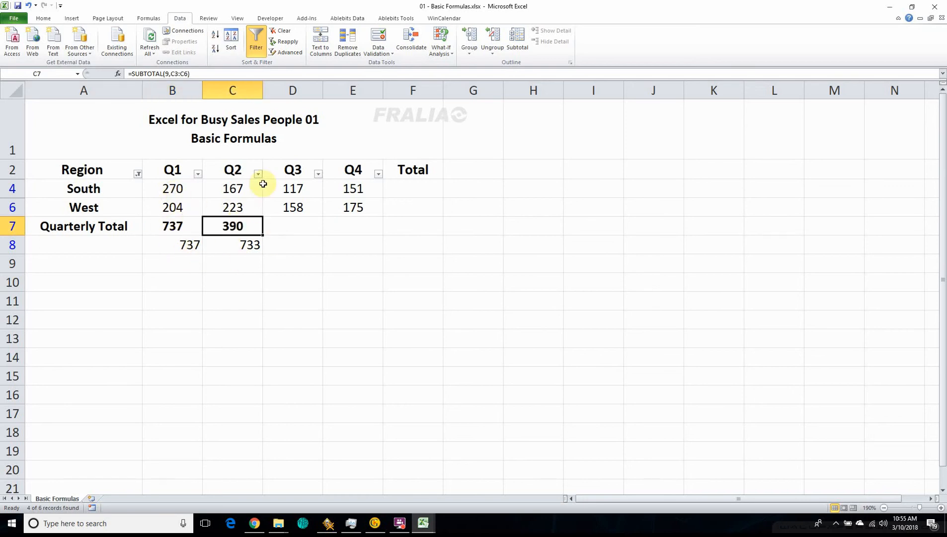
left_click_drag(248, 187, 247, 207)
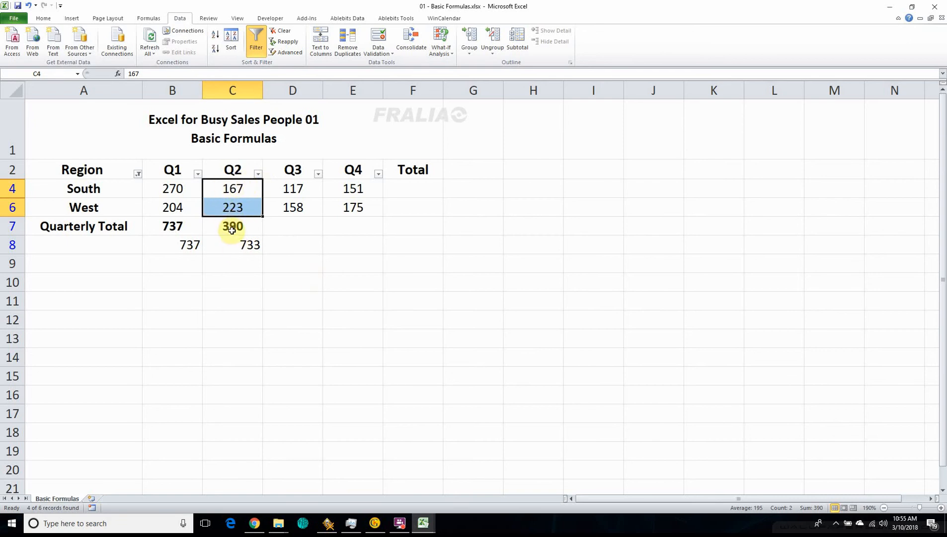
left_click(234, 224)
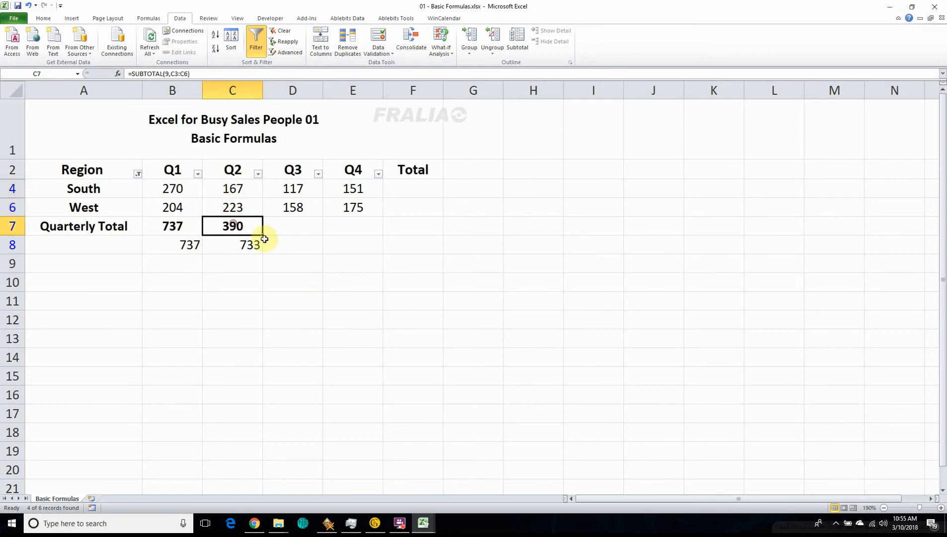
left_click(242, 242)
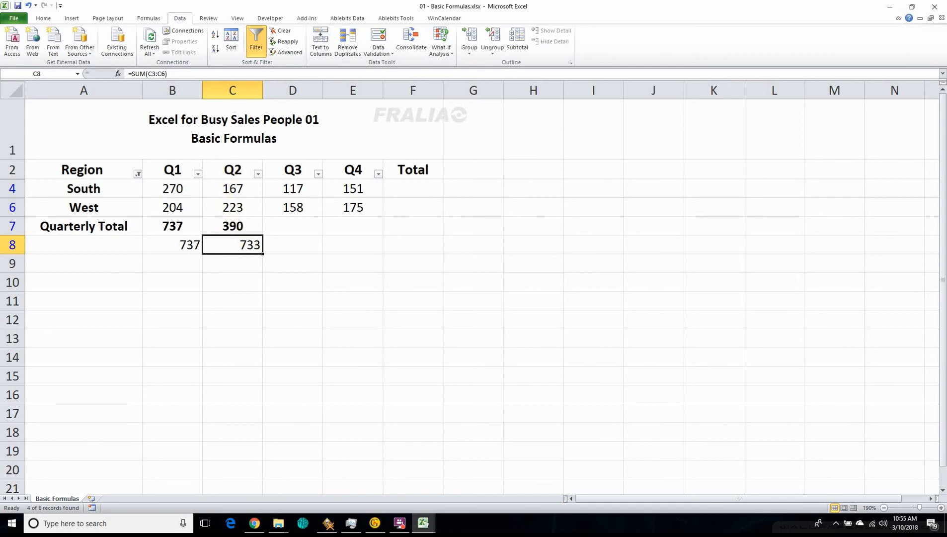
left_click(229, 233)
- Copy the SUBTOTAL formula from C7 and paste it into D7 for the Q3 total
left_click(233, 226)
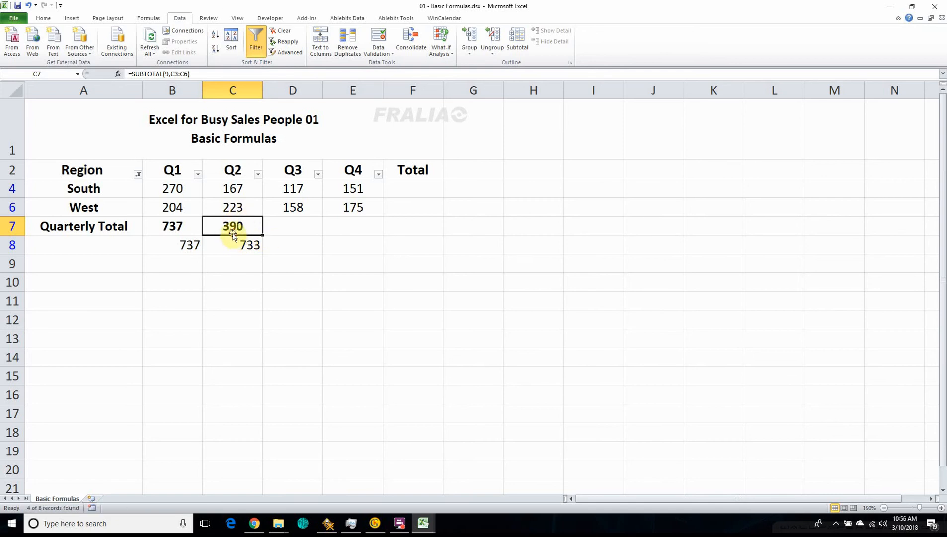
key("ctrl+c")
left_click(277, 230)
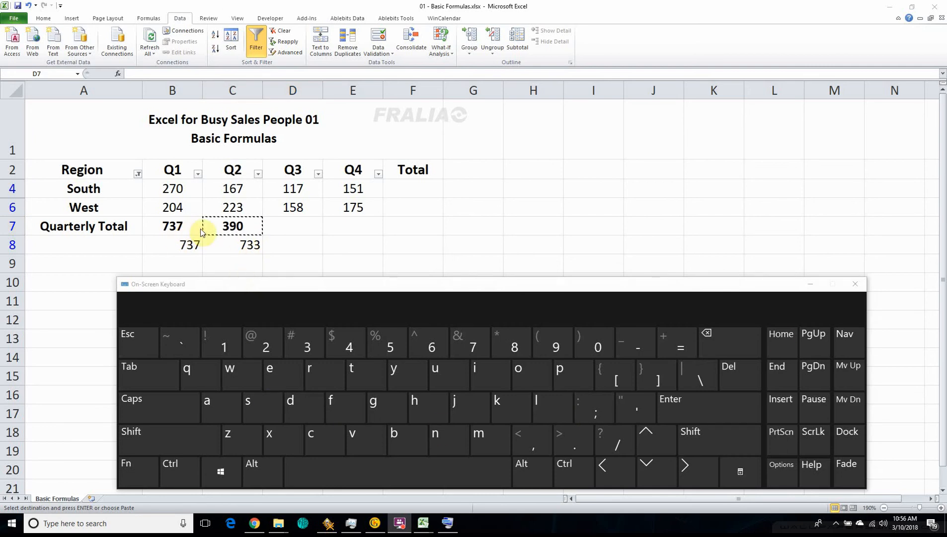
left_click(228, 226)
left_click(228, 226)
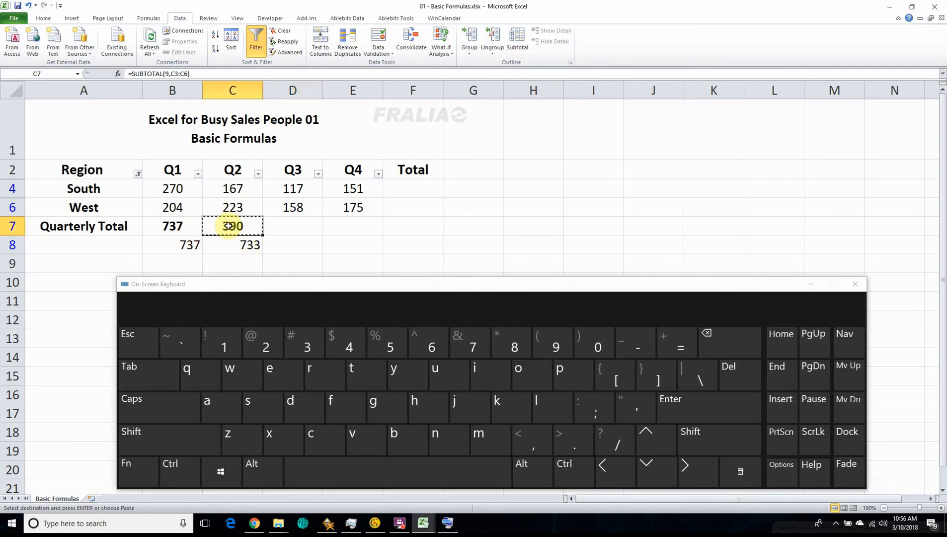
key("ctrl")
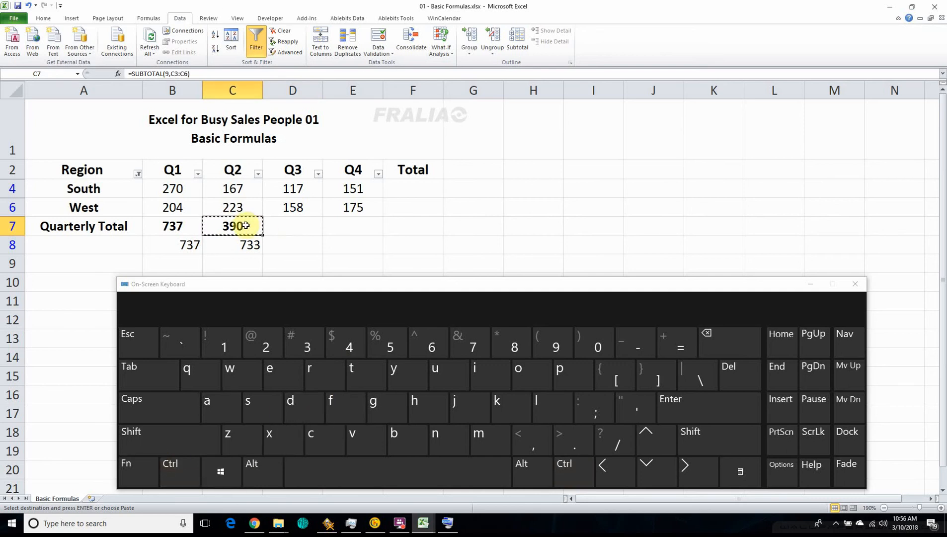
key("ctrl")
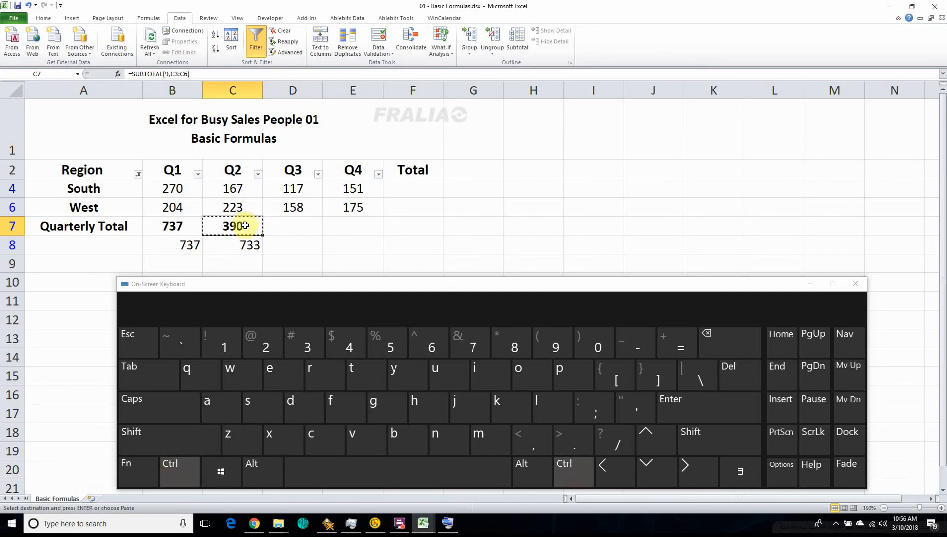
left_click(281, 230)
key("ctrl")
key("ctrl+v")
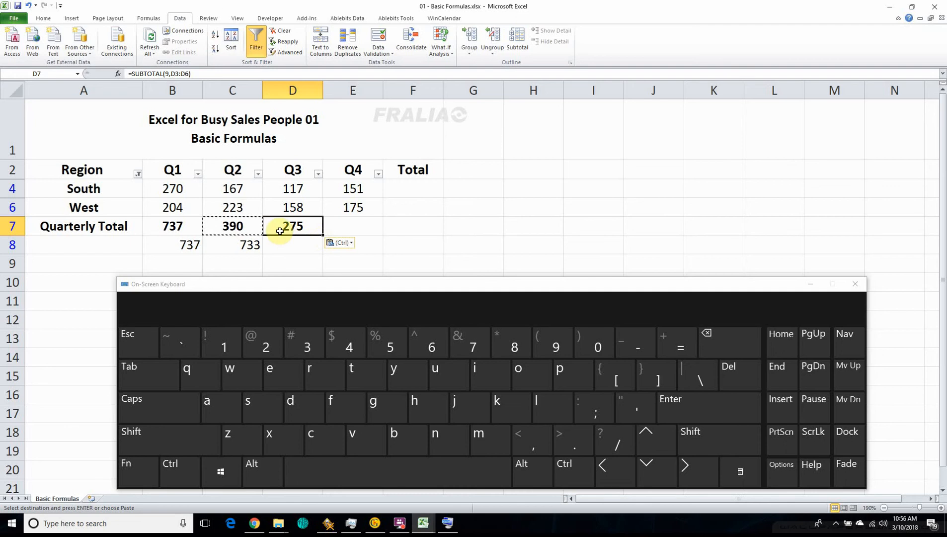
- Clear the copy selection and fill the SUBTOTAL formula from C7 across D7 and E7
left_click(225, 227)
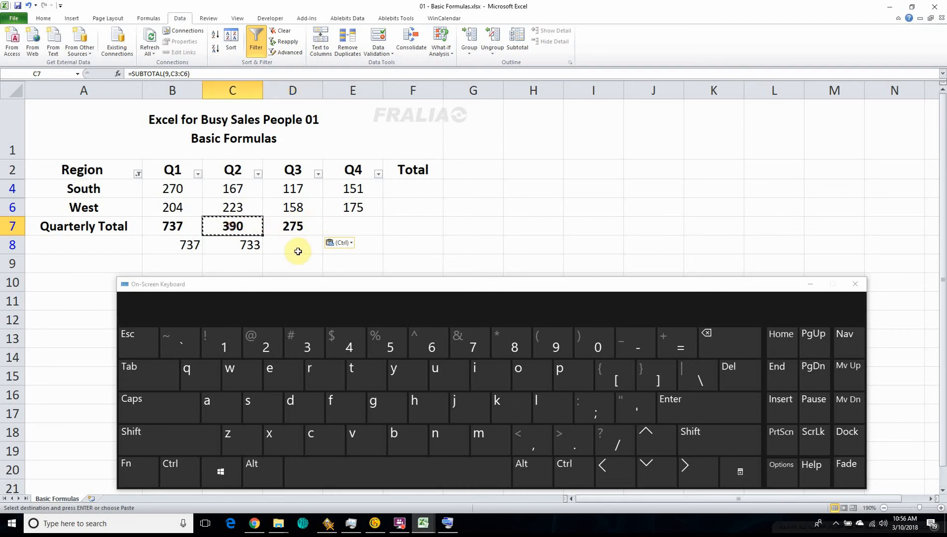
key("Escape")
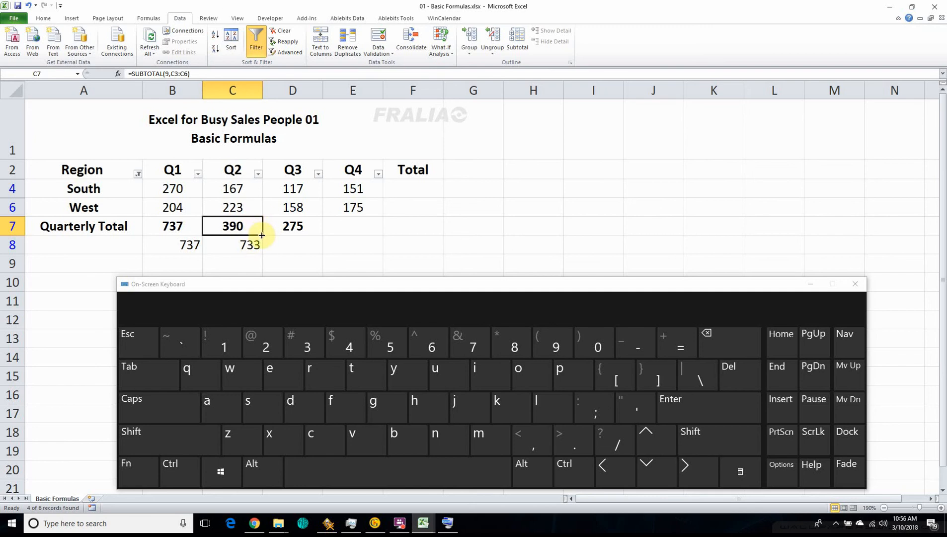
mouse_move(262, 234)
left_mouse_down()
mouse_move(304, 234)
mouse_move(258, 232)
left_mouse_up()
left_click_drag(263, 235, 264, 236)
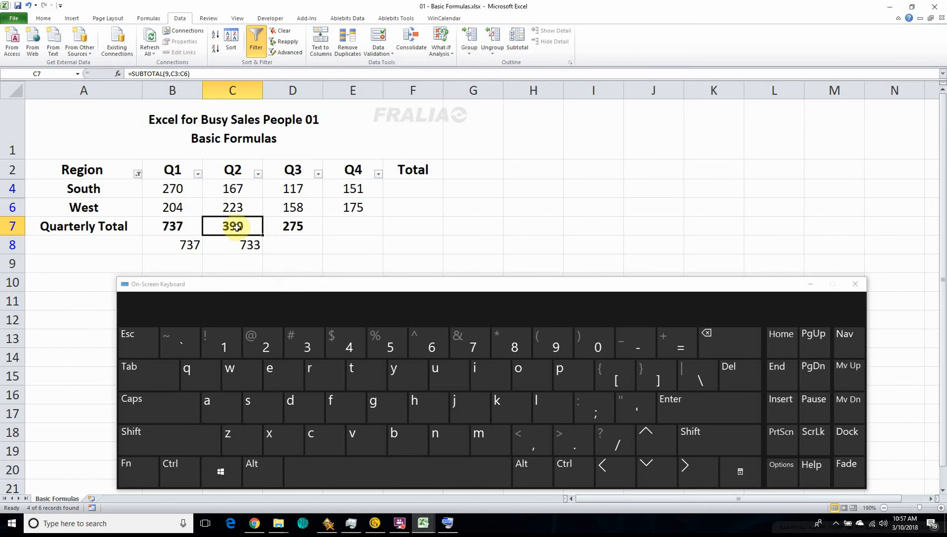
left_click_drag(263, 236, 364, 230)
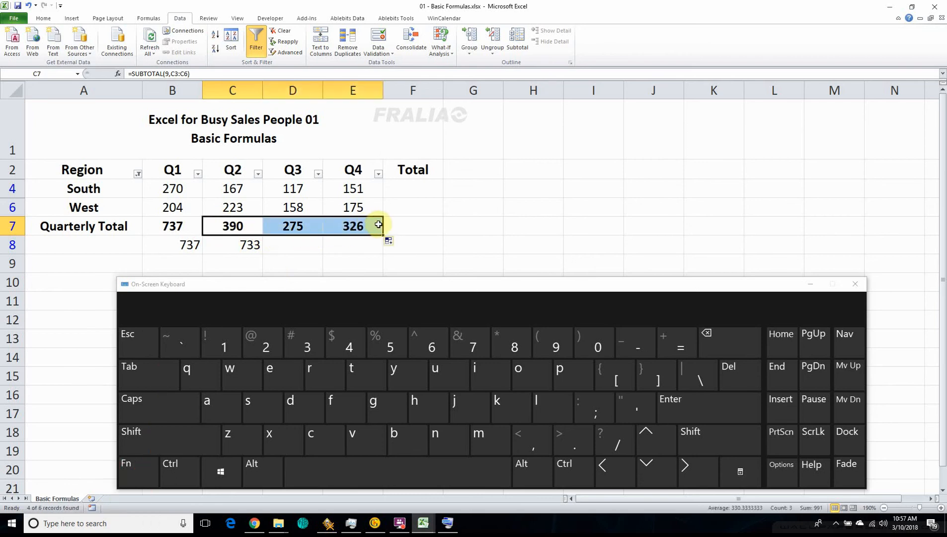
- Review the range references in the SUBTOTAL formulas of C7, D7 and E7, and close the on-screen keyboard
left_click(234, 224)
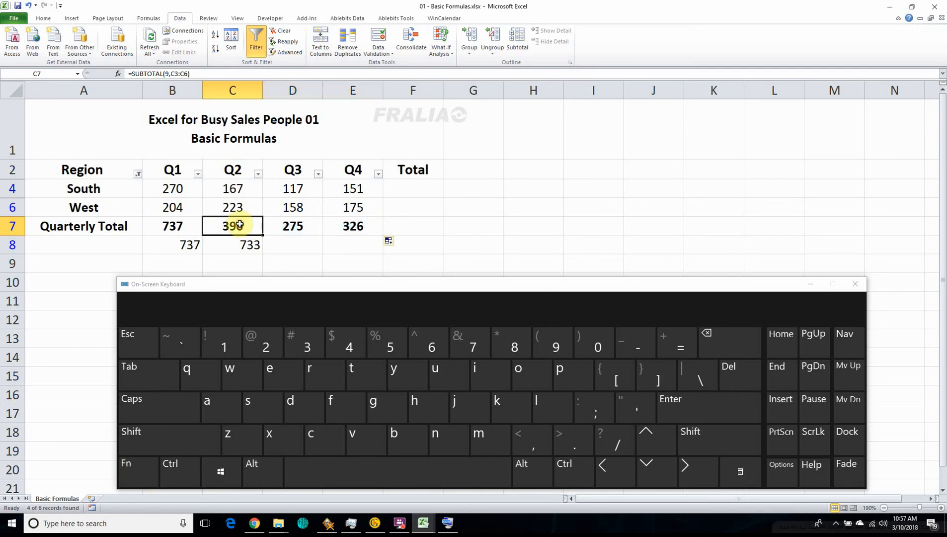
left_click(178, 75)
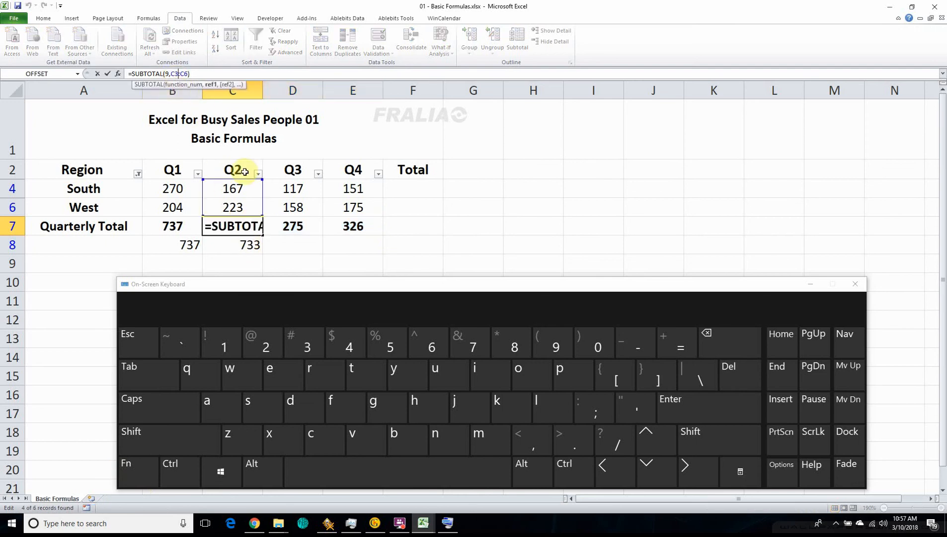
left_click(288, 225)
left_click(173, 73)
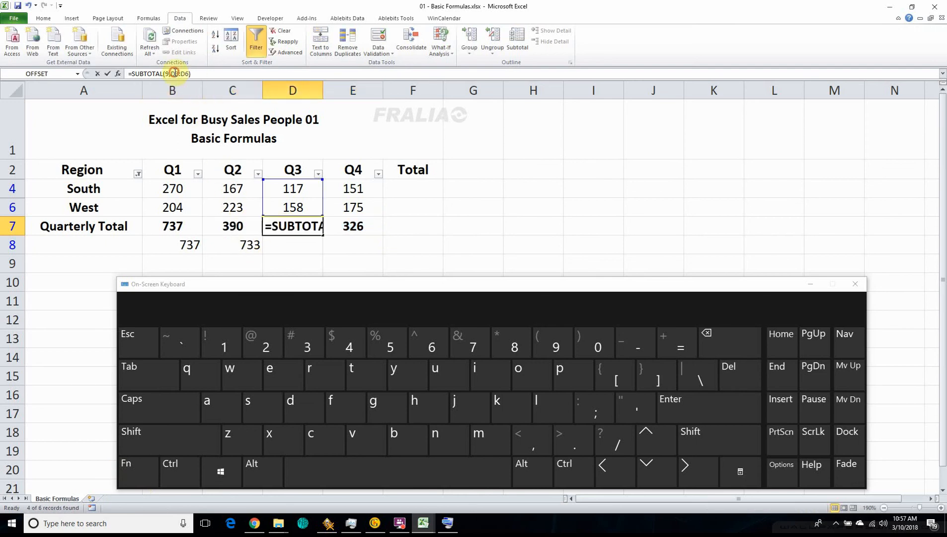
left_click(351, 229)
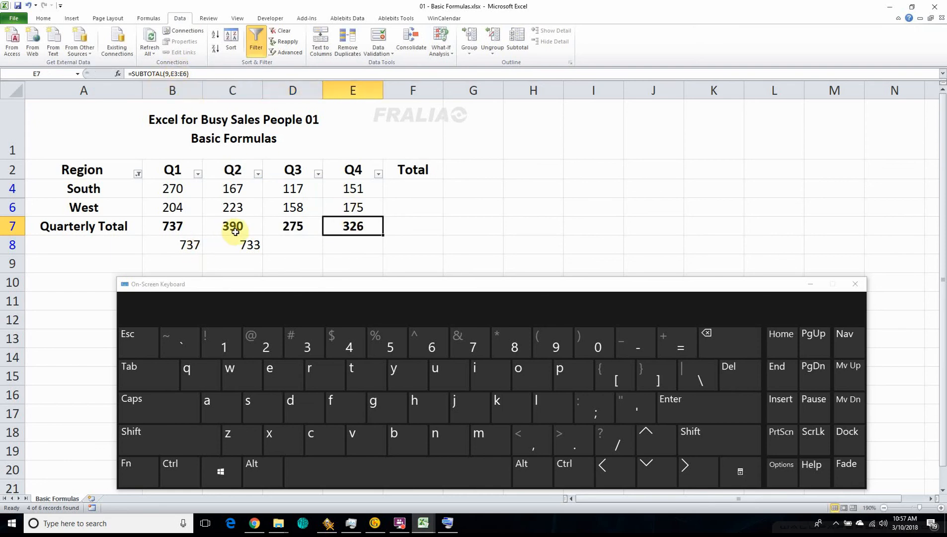
left_click(285, 226)
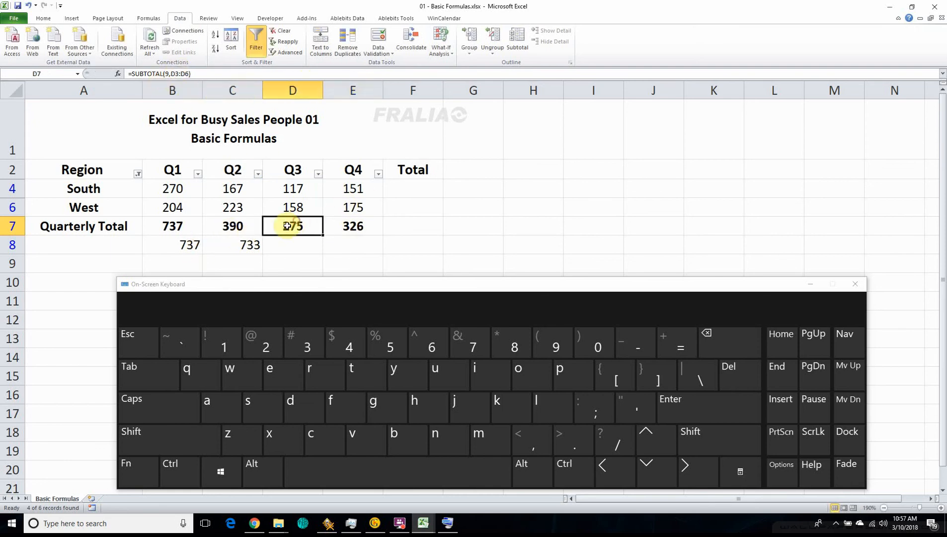
left_click(231, 230)
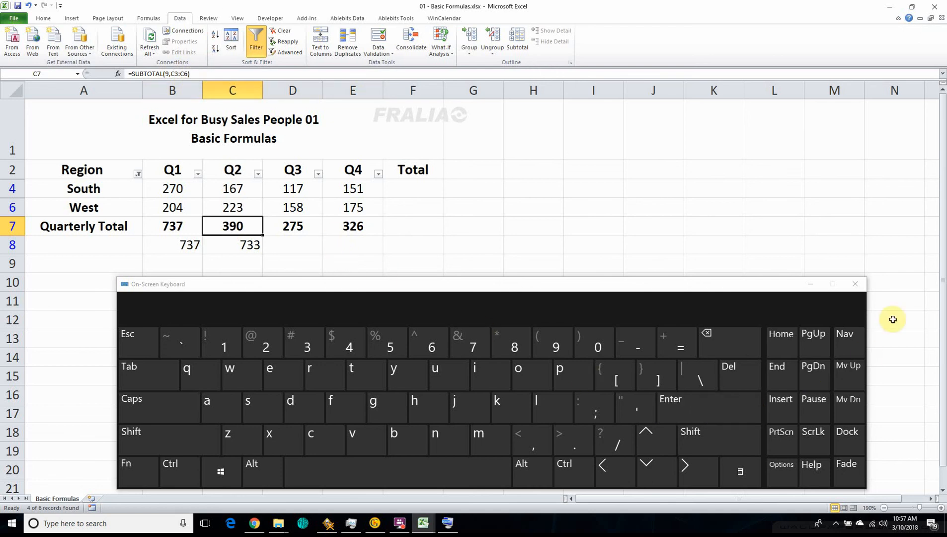
left_click(855, 286)
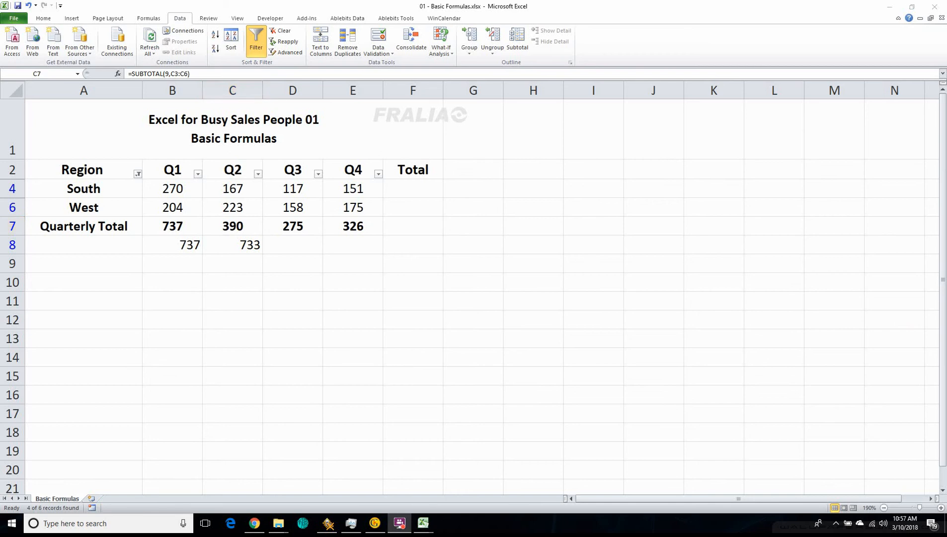
- Show all regions again in the Region filter and fill the SUM formula from F3 down through F6
left_click(138, 175)
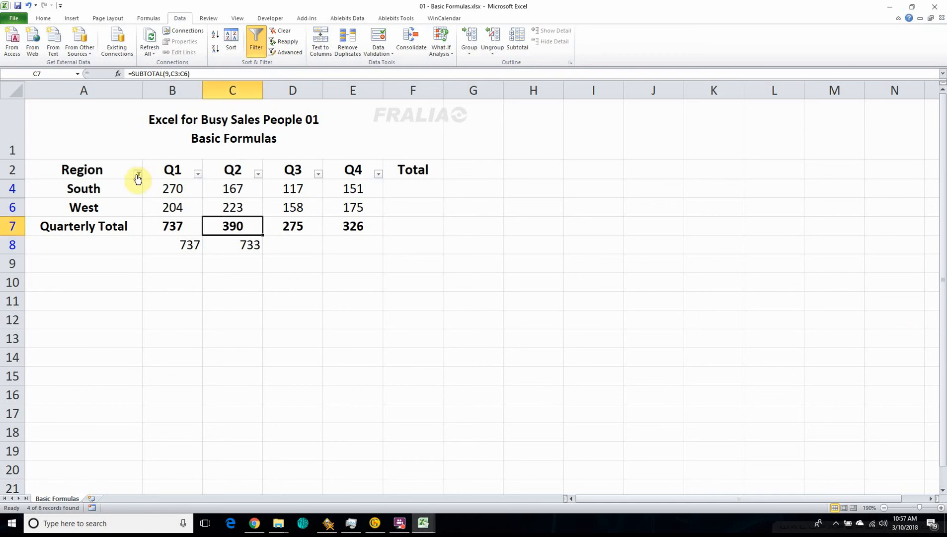
left_click(39, 265)
left_click(78, 356)
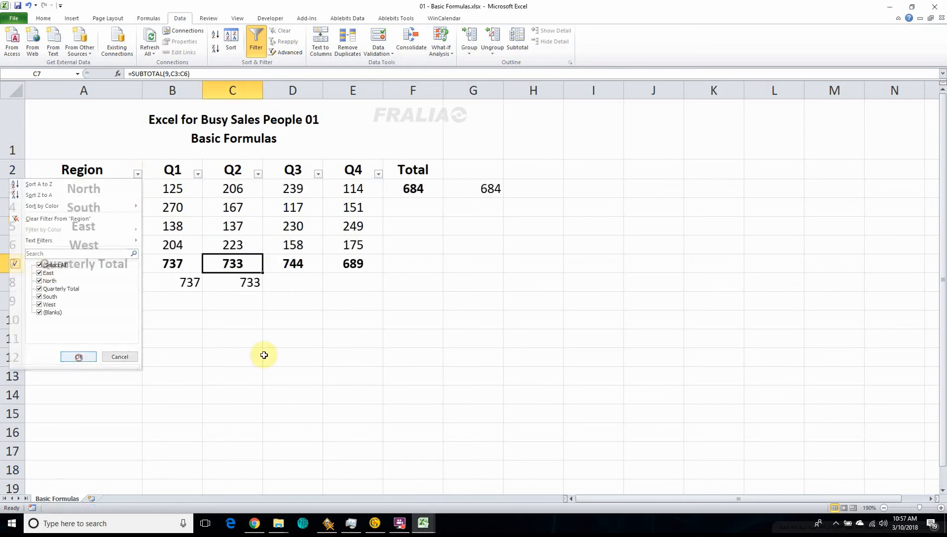
left_click(422, 188)
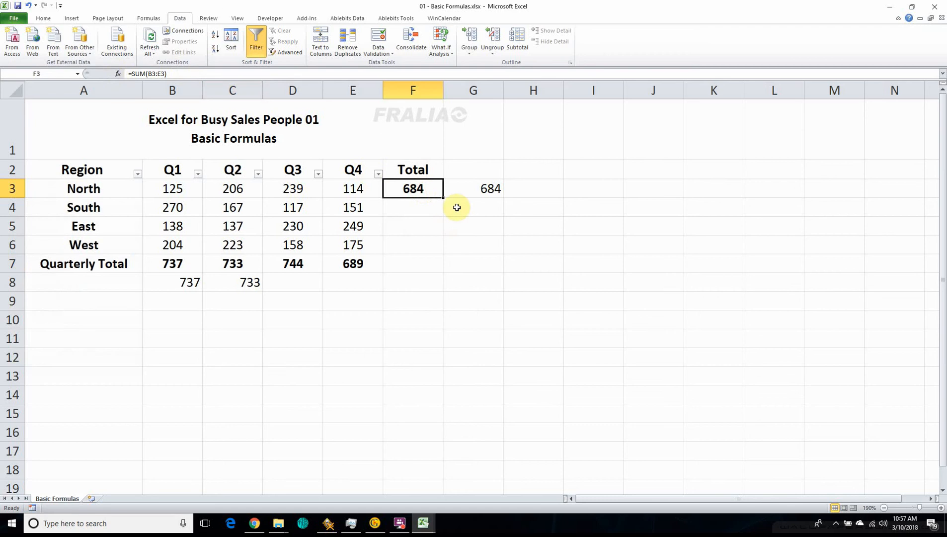
left_click_drag(444, 198, 445, 254)
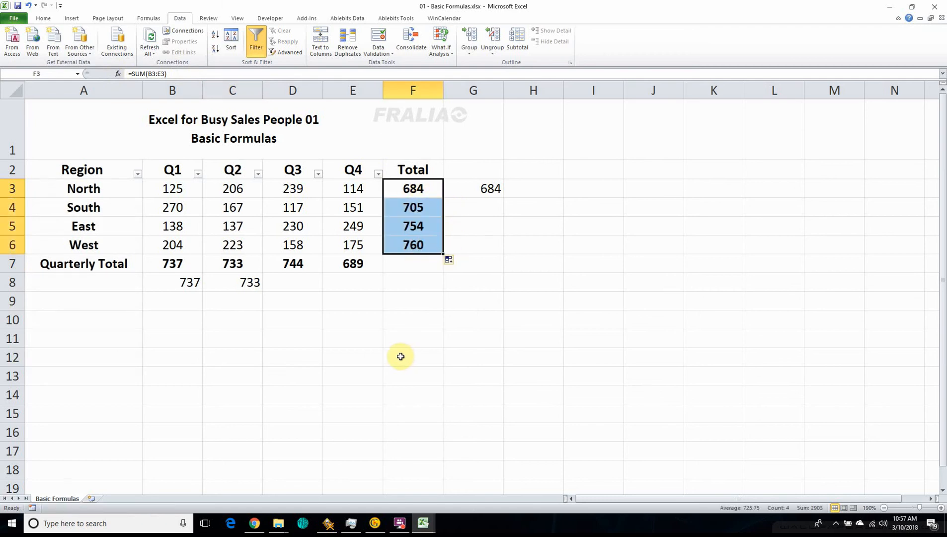
- Delete the extra comparison totals in B8:C8 and G3
left_click_drag(175, 285, 250, 296)
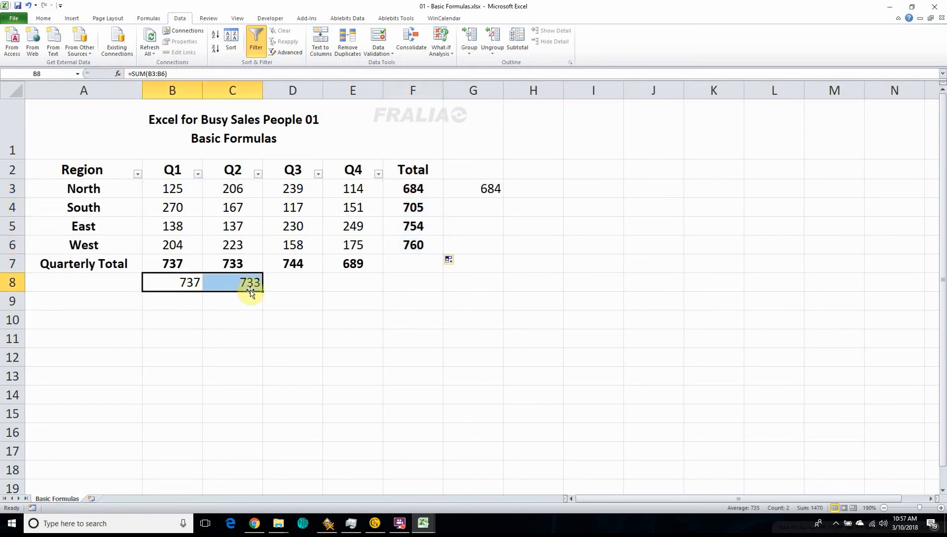
key("Delete")
left_click(489, 187)
key("Delete")
left_click(468, 279)
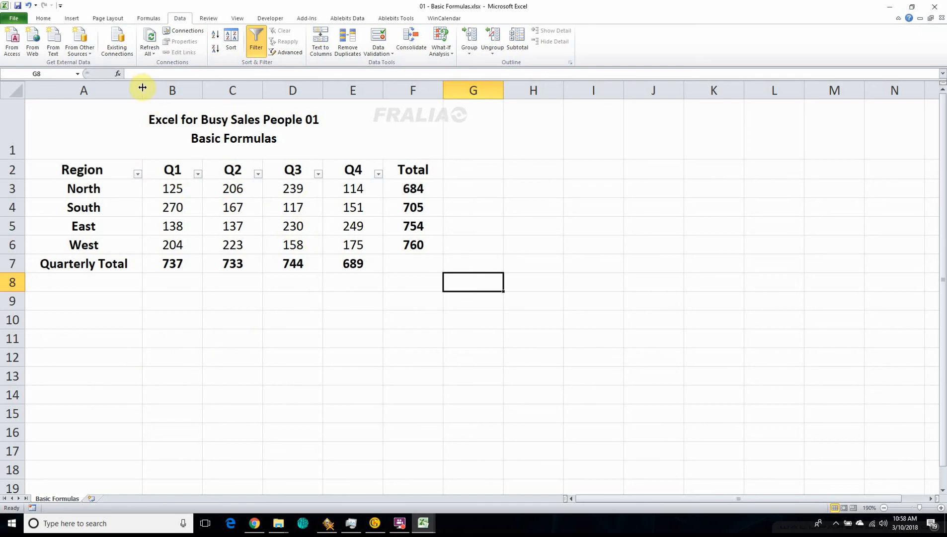
- Try wider widths for columns A and F, then narrow column A to its longest label and autofit the Total column
left_click_drag(141, 87, 317, 82)
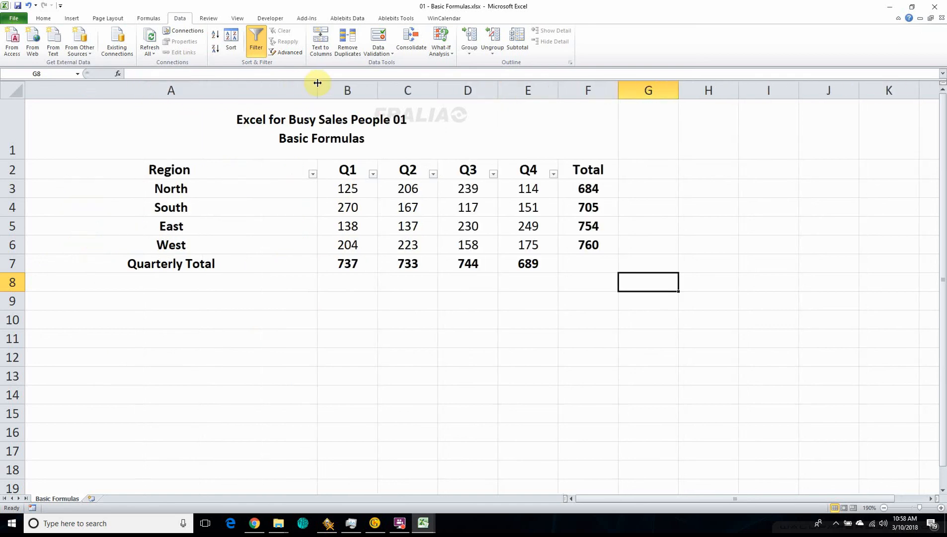
left_click_drag(317, 86, 111, 95)
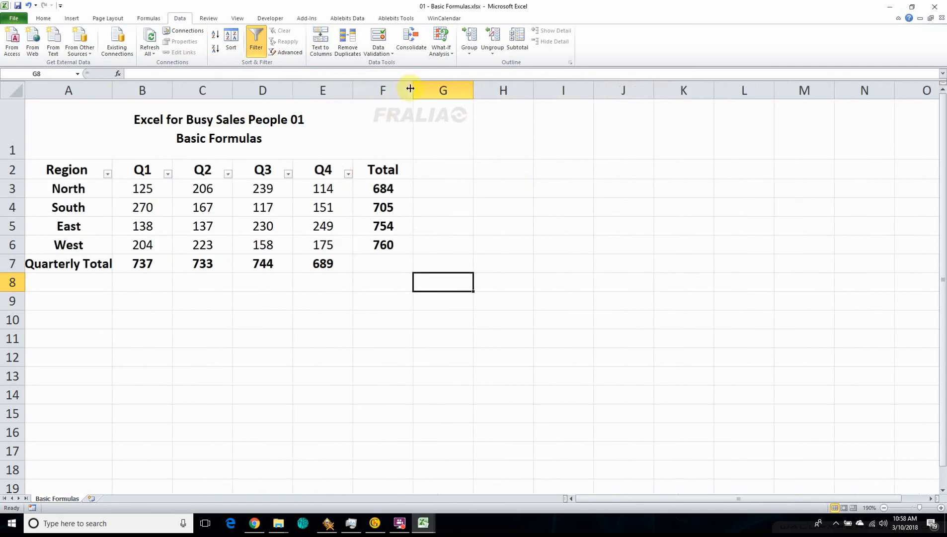
left_click_drag(410, 89, 672, 72)
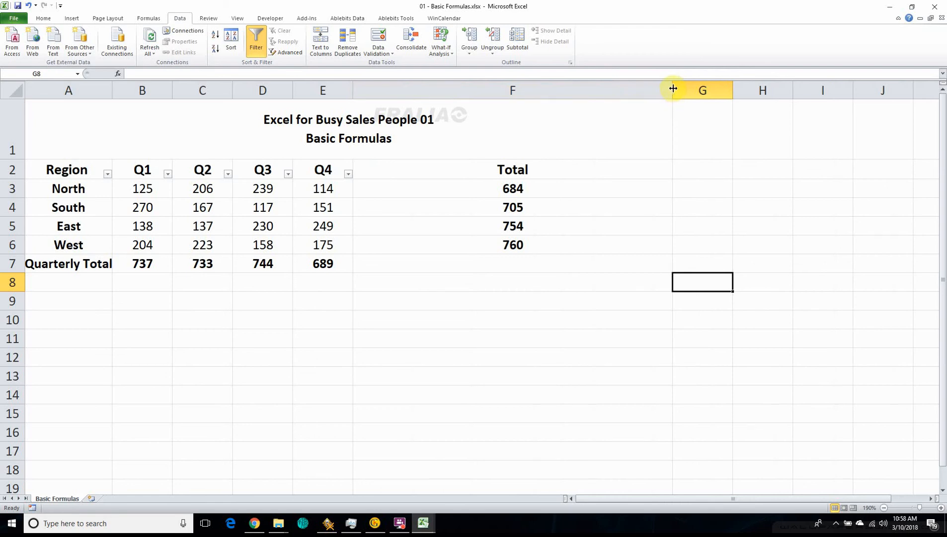
double_click(673, 88)
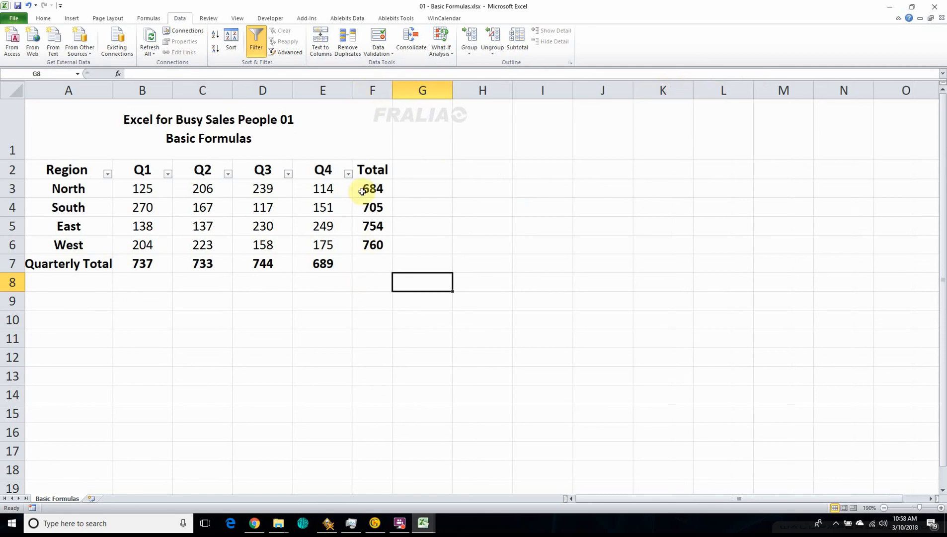
- Widen column A slightly to leave a small margin around the Quarterly Total label
left_click(88, 91)
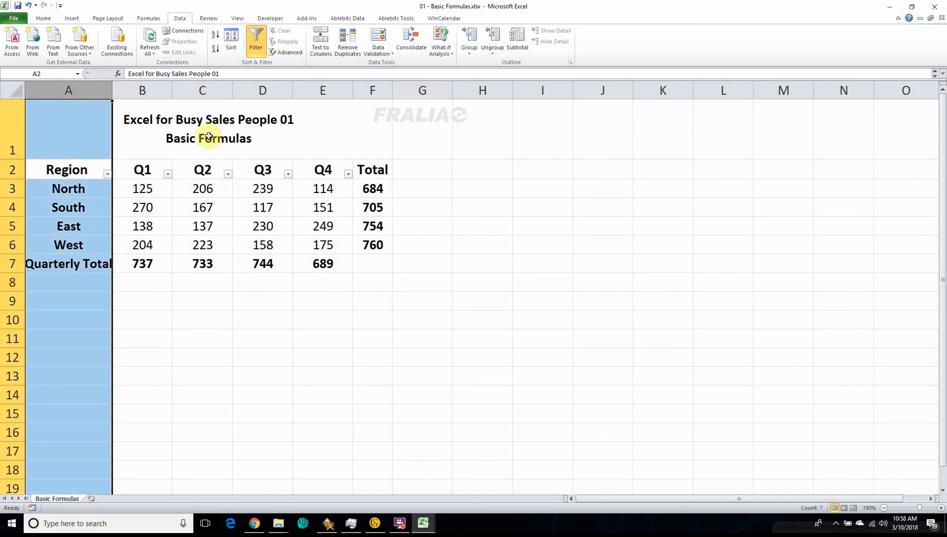
left_click(219, 122)
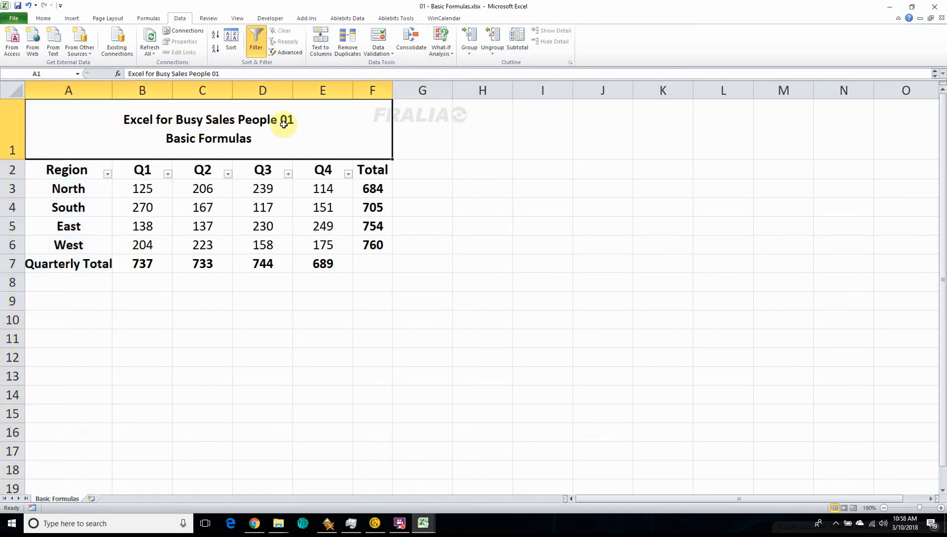
left_click(83, 93)
left_click_drag(112, 90, 120, 90)
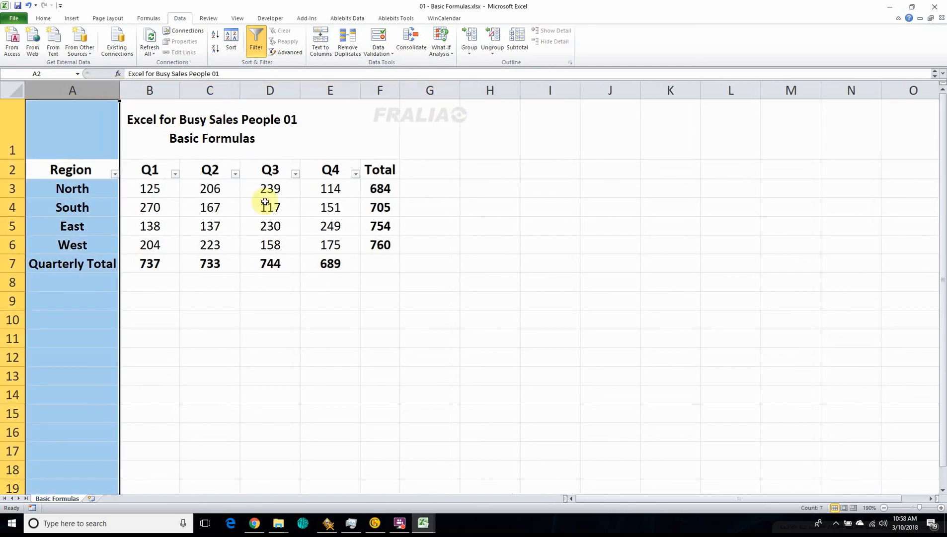
- Narrow the Q1, Q2 and Q3 columns slightly, one at a time
left_click(160, 91)
left_click_drag(180, 91, 178, 92)
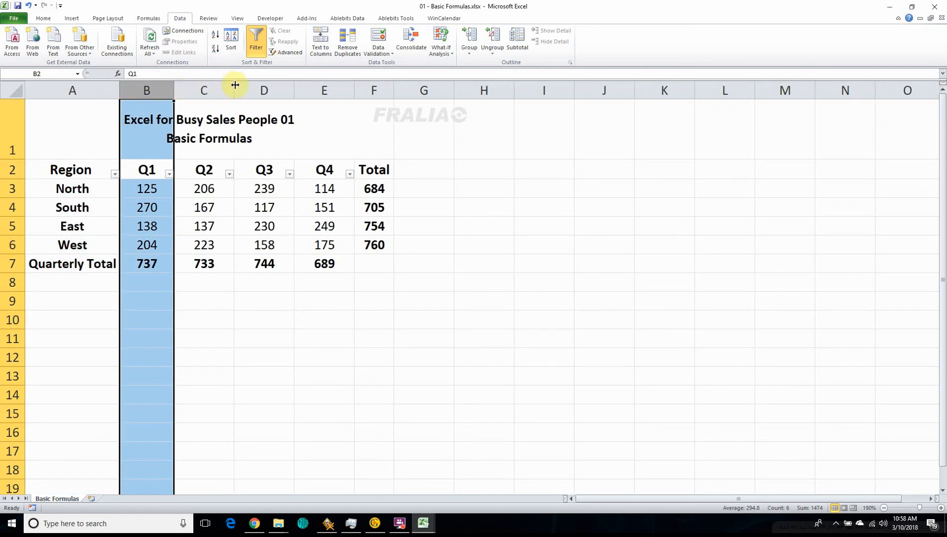
left_click_drag(234, 85, 228, 86)
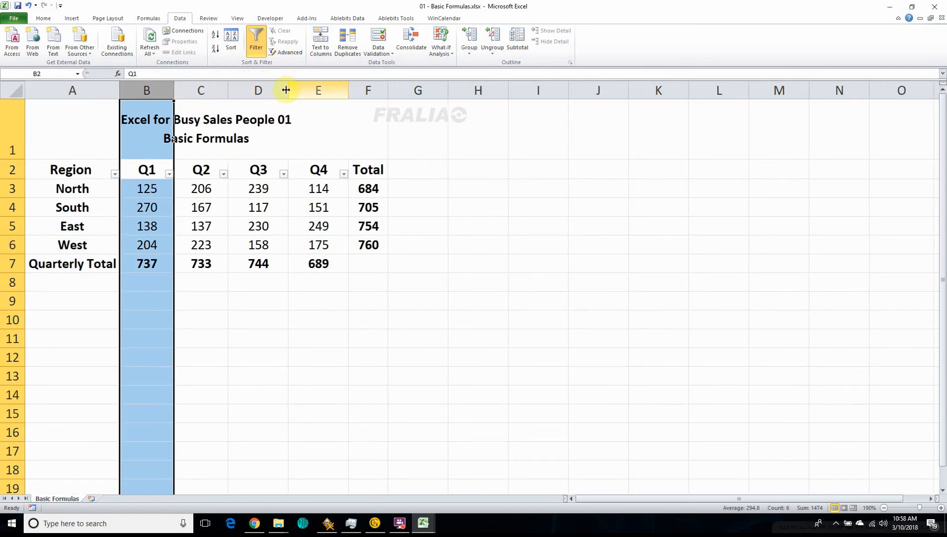
left_click_drag(289, 88, 282, 89)
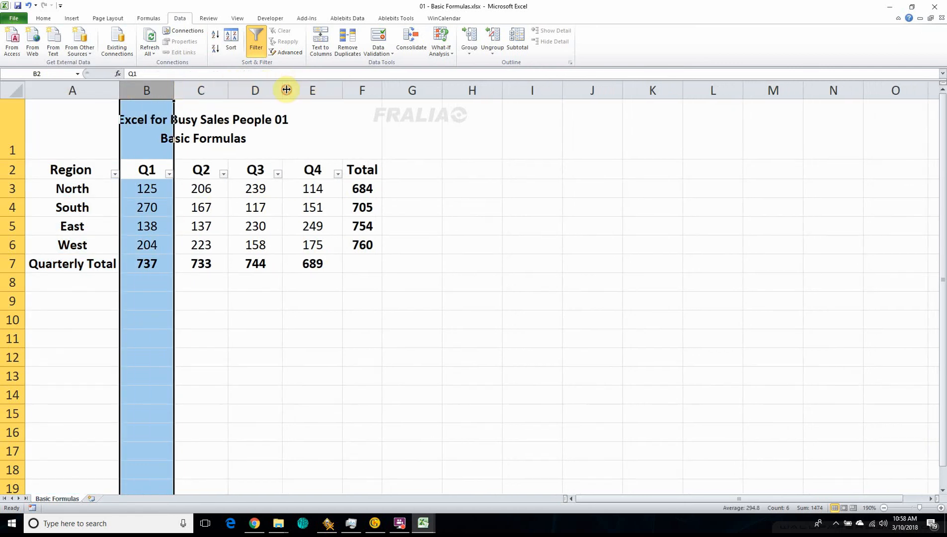
- Select columns B through E together and widen them to one equal width
left_click(72, 90)
left_click(146, 90)
left_click_drag(195, 91, 333, 91)
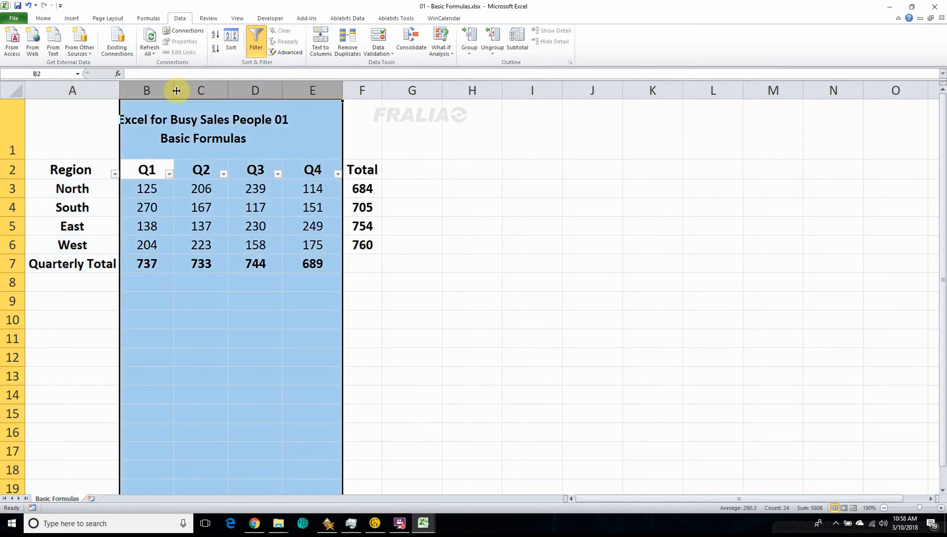
left_click_drag(176, 90, 188, 87)
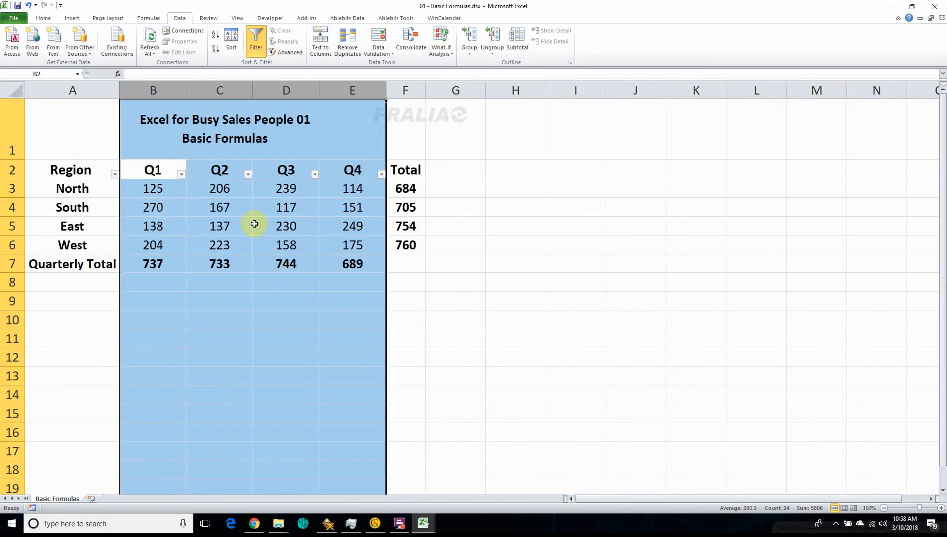